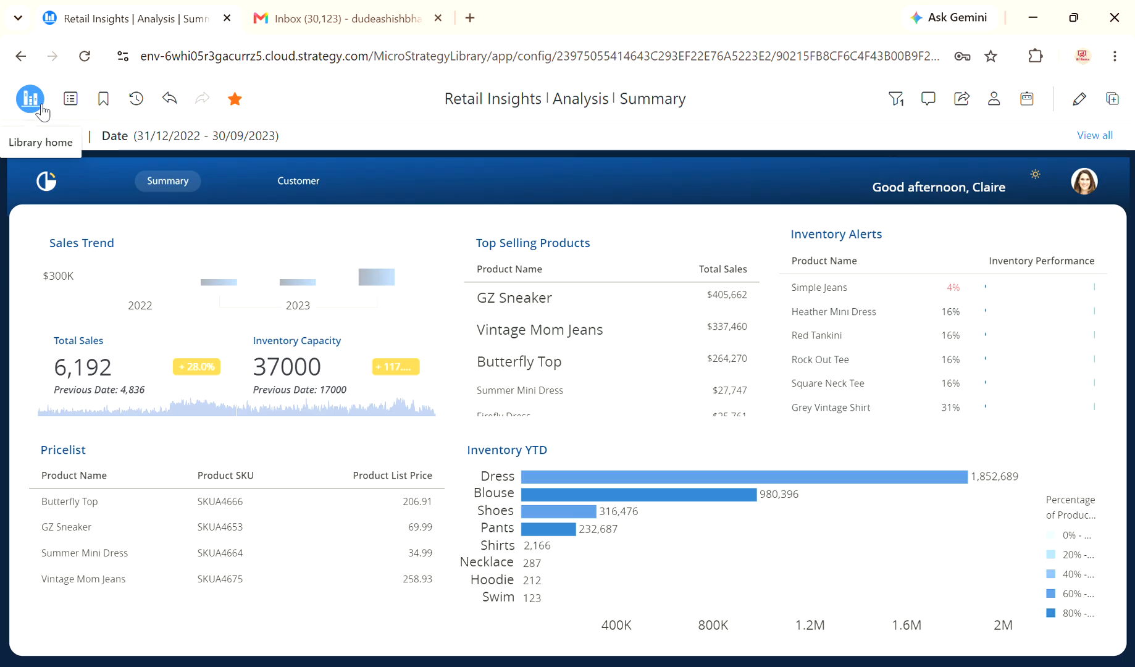
View the Retail Insights dashboard's table of contents and its bookmarks list
click(76, 104)
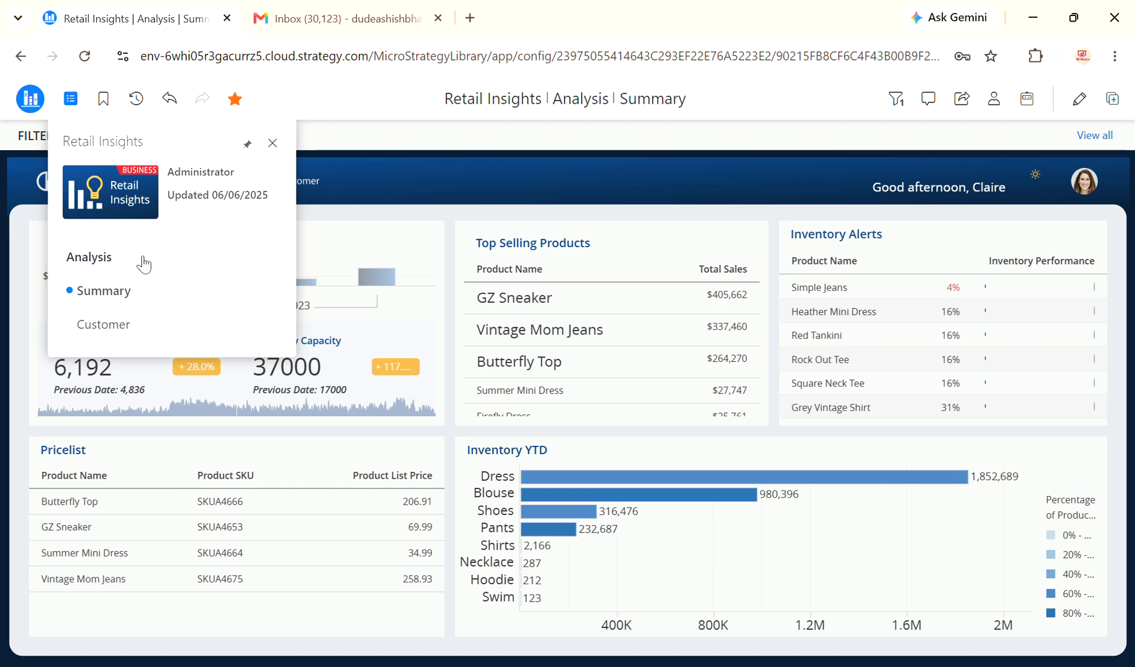
click(311, 100)
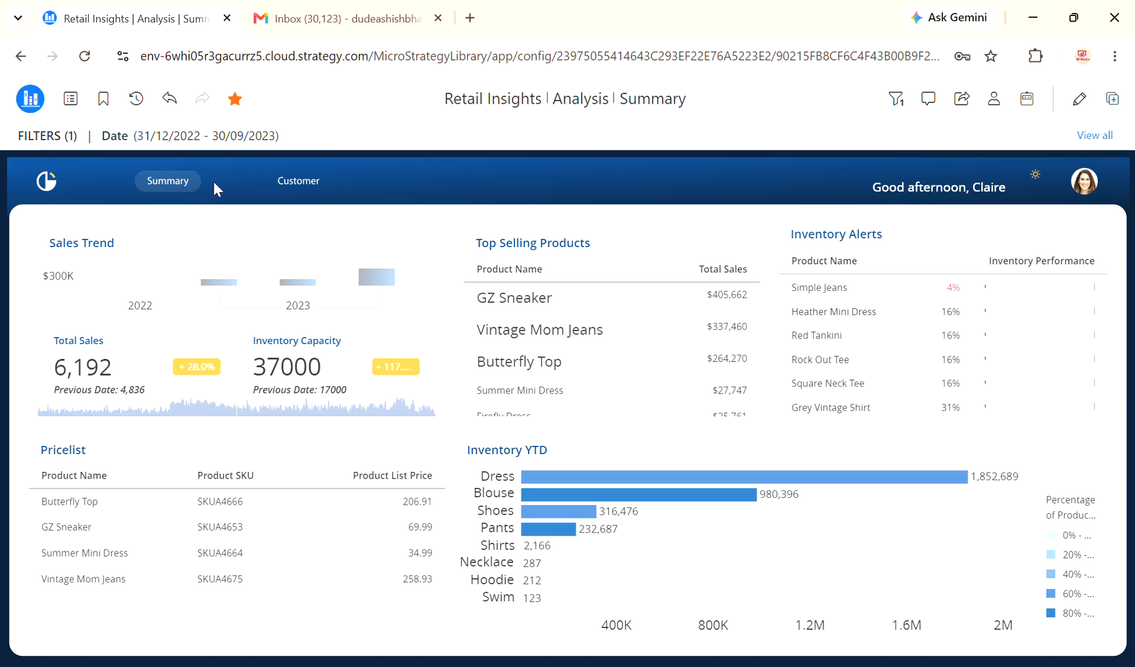
click(104, 98)
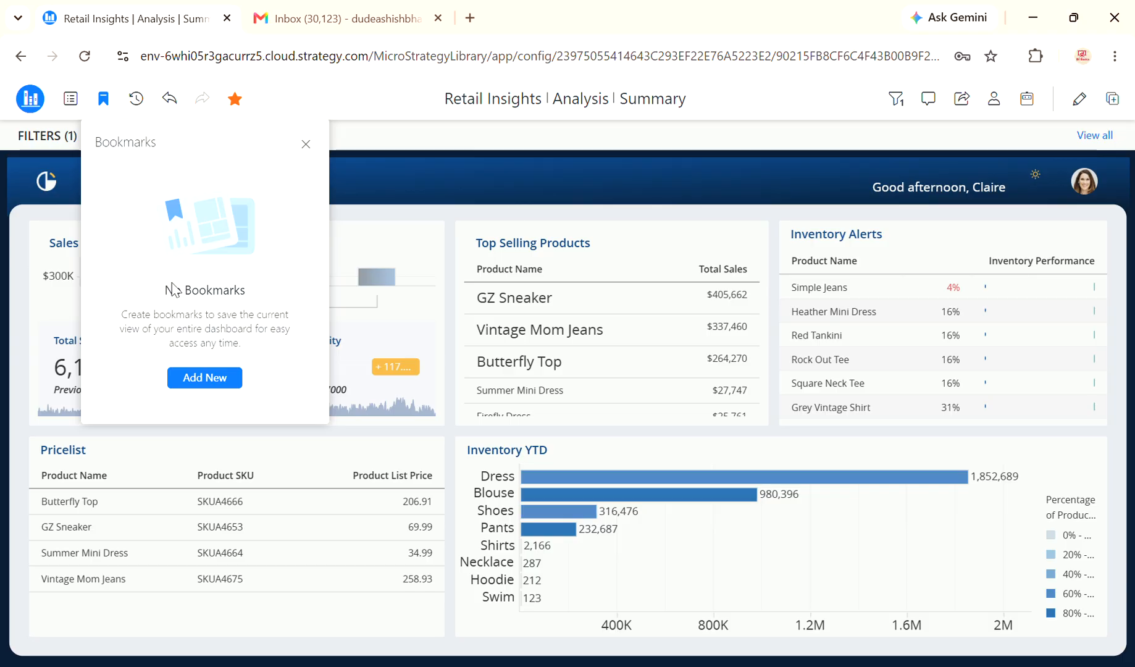
Filter the dashboard's Product Name to Blue Lily Top and apply the filter
click(895, 99)
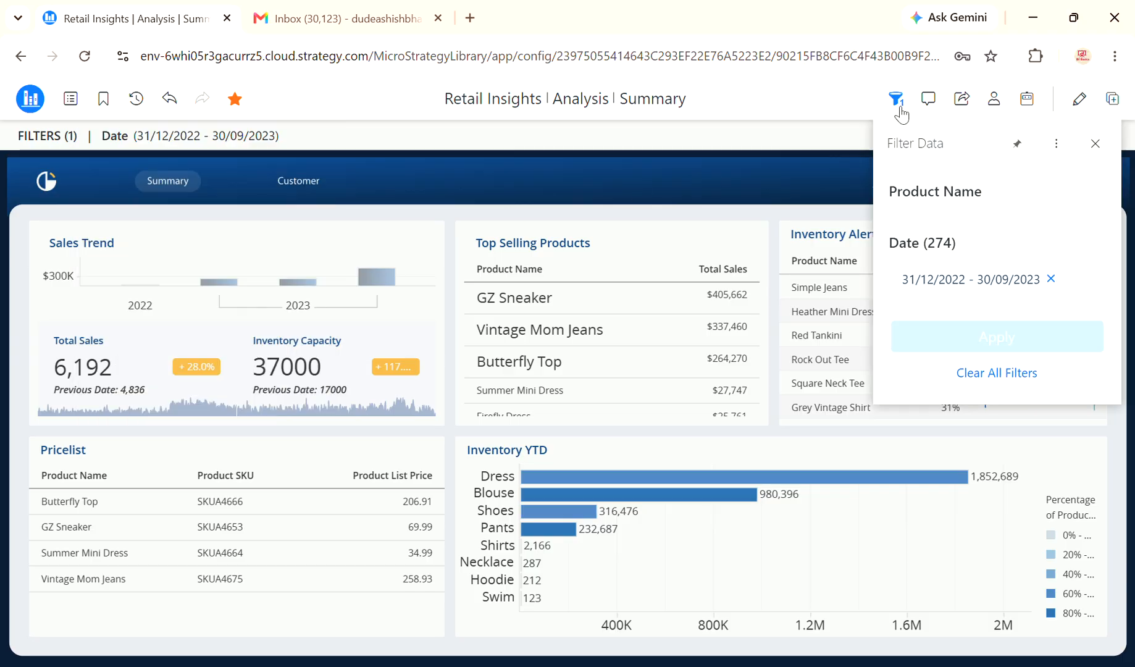
click(970, 213)
click(766, 253)
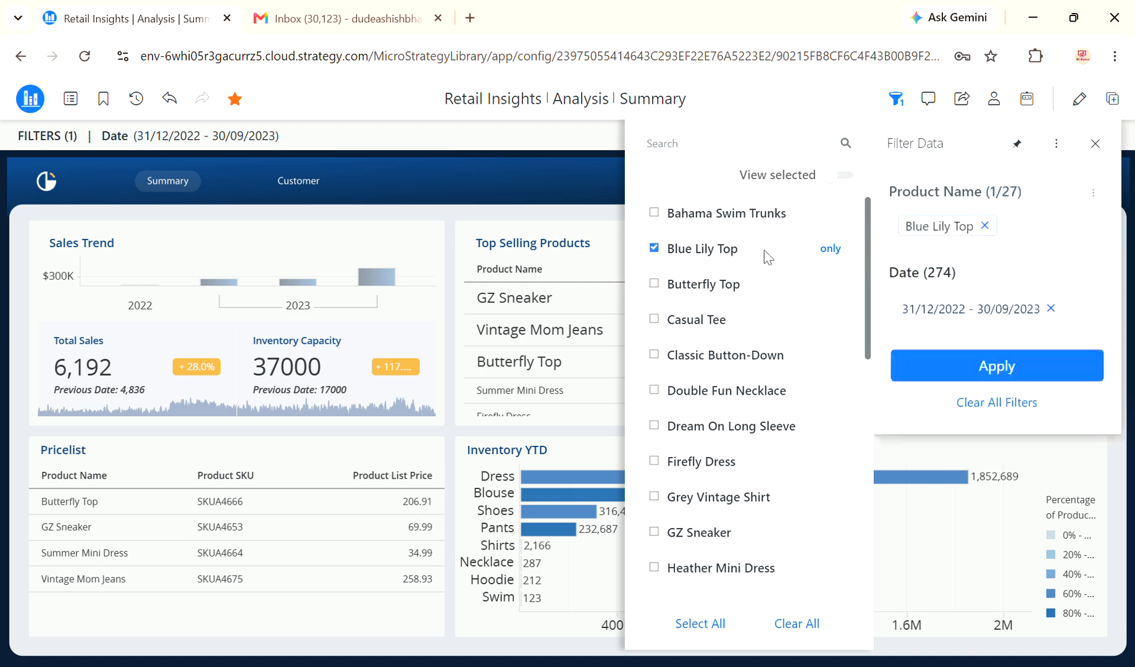
click(967, 370)
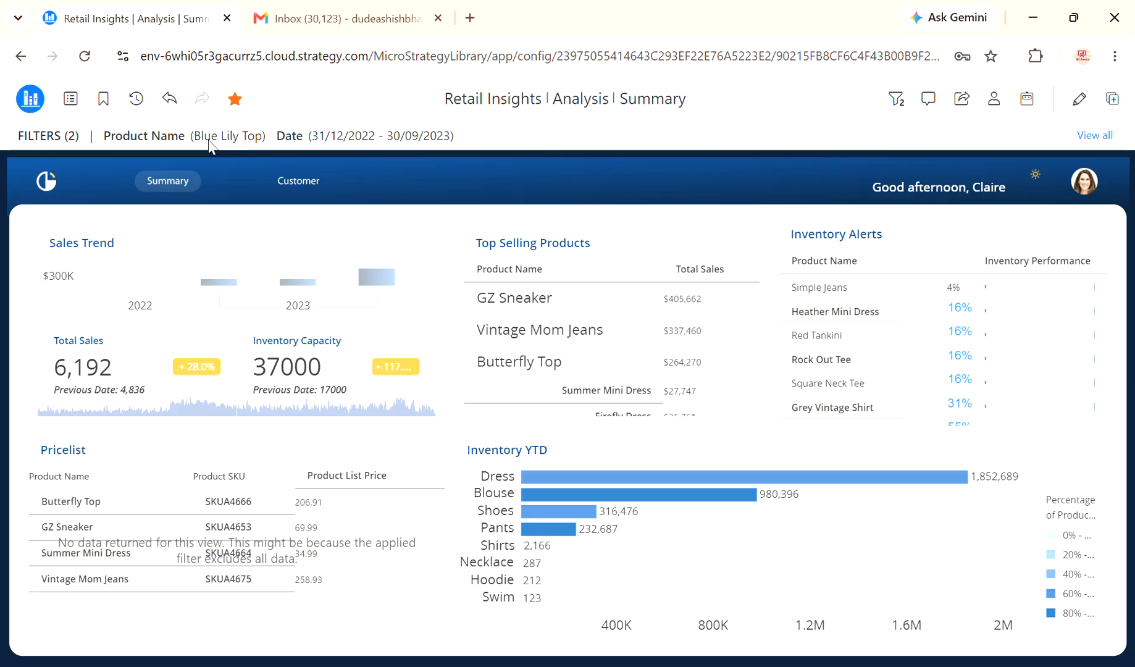
Save the current filtered view as a new bookmark named "Blue Lilly Top"
click(106, 105)
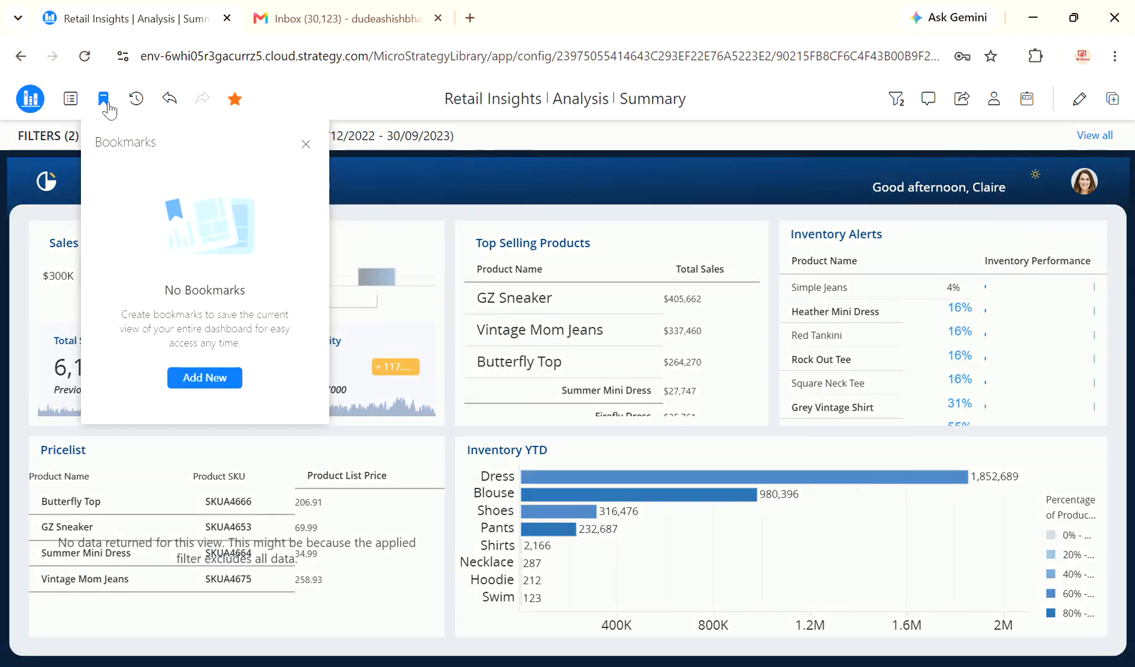
click(203, 378)
text(Blue Lilly Top)
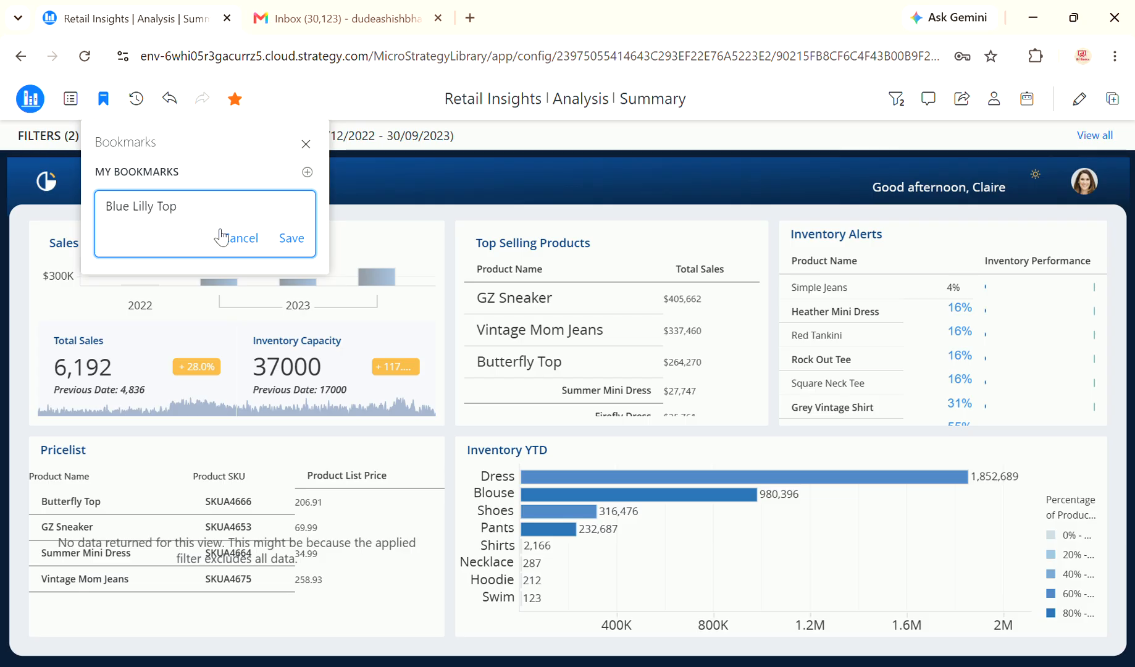
click(291, 240)
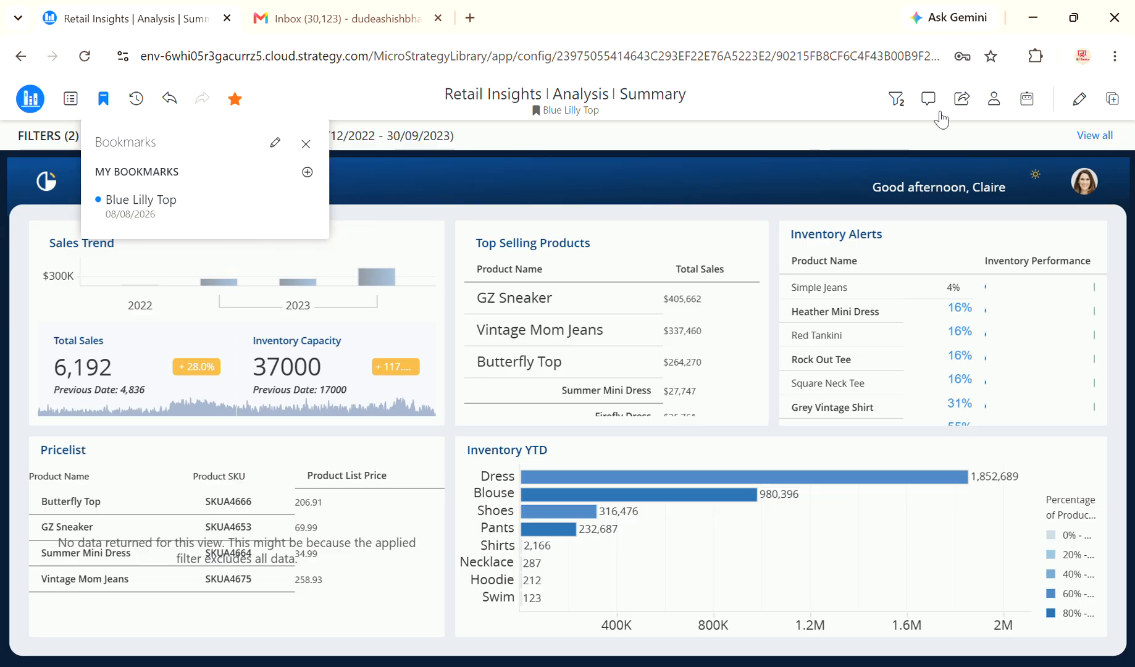
Change the Product Name filter selection to only Butterfly Top and apply it
click(896, 100)
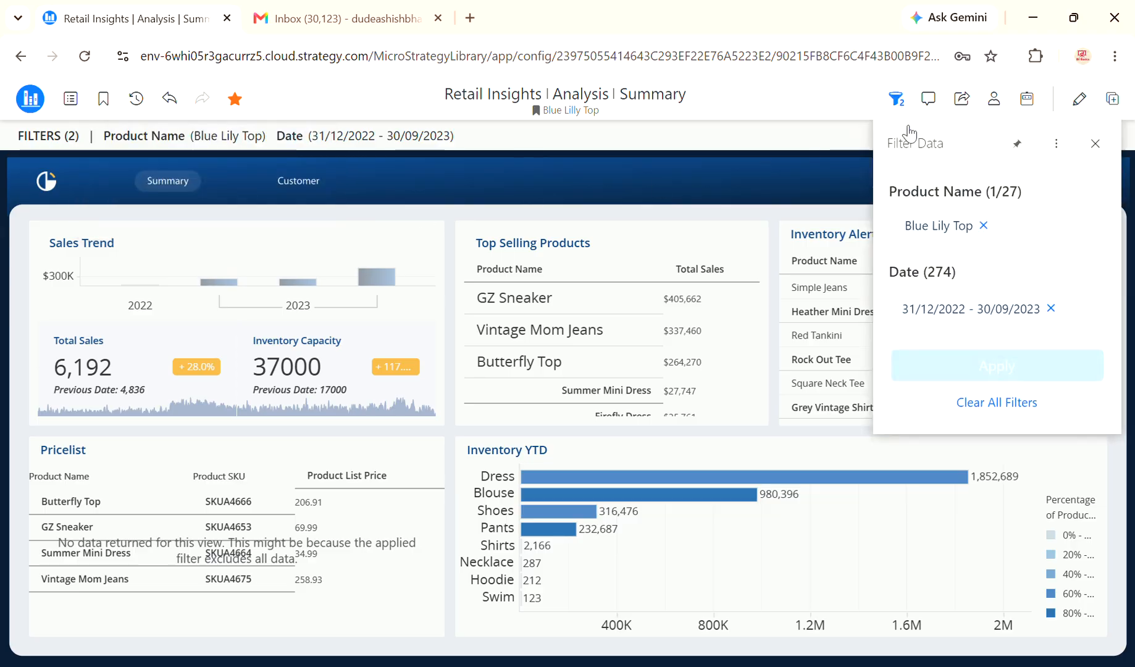
click(1020, 221)
click(664, 285)
click(654, 249)
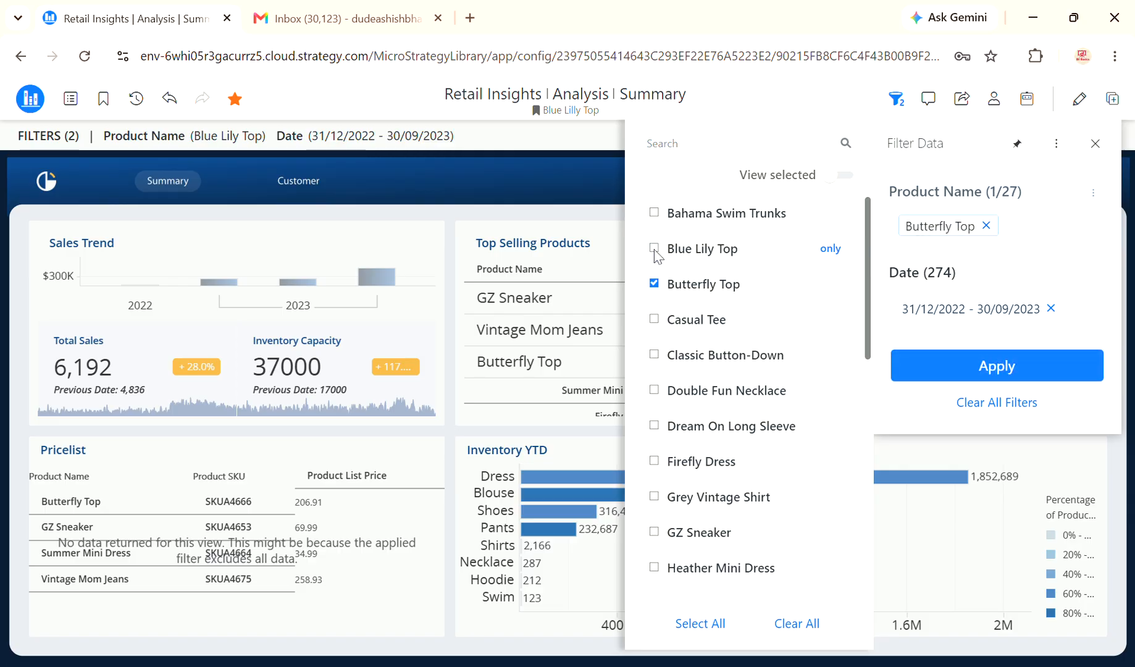
click(957, 370)
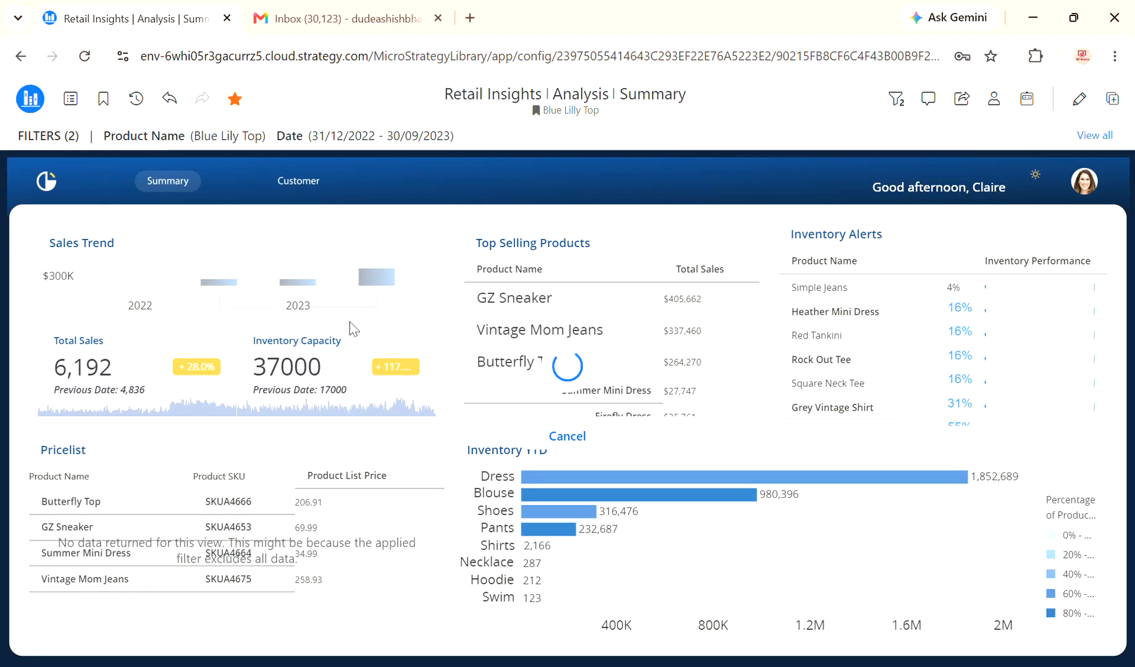
Save the current view as another bookmark named "Butterfly Top"
click(106, 102)
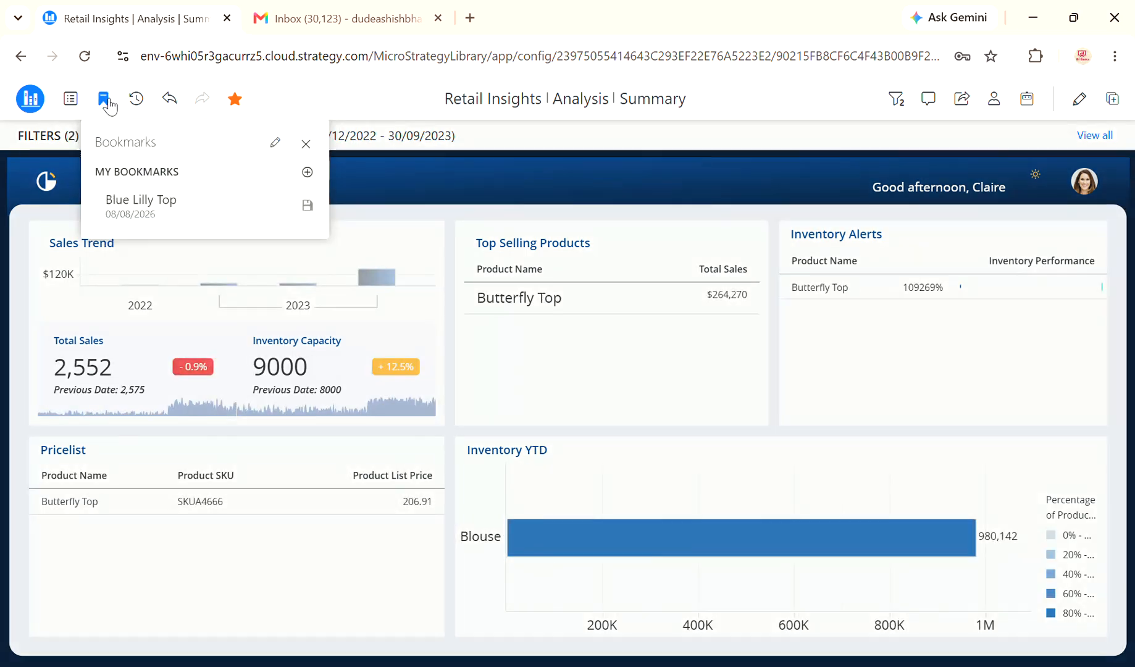
click(307, 172)
text(Butterfly Top)
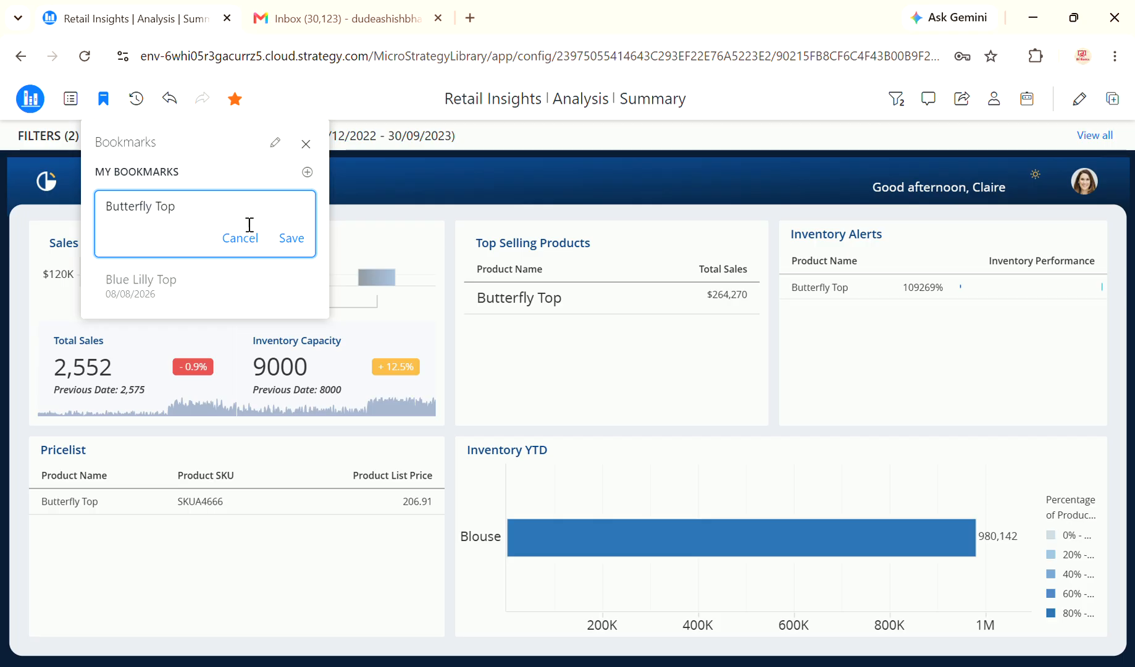
click(292, 239)
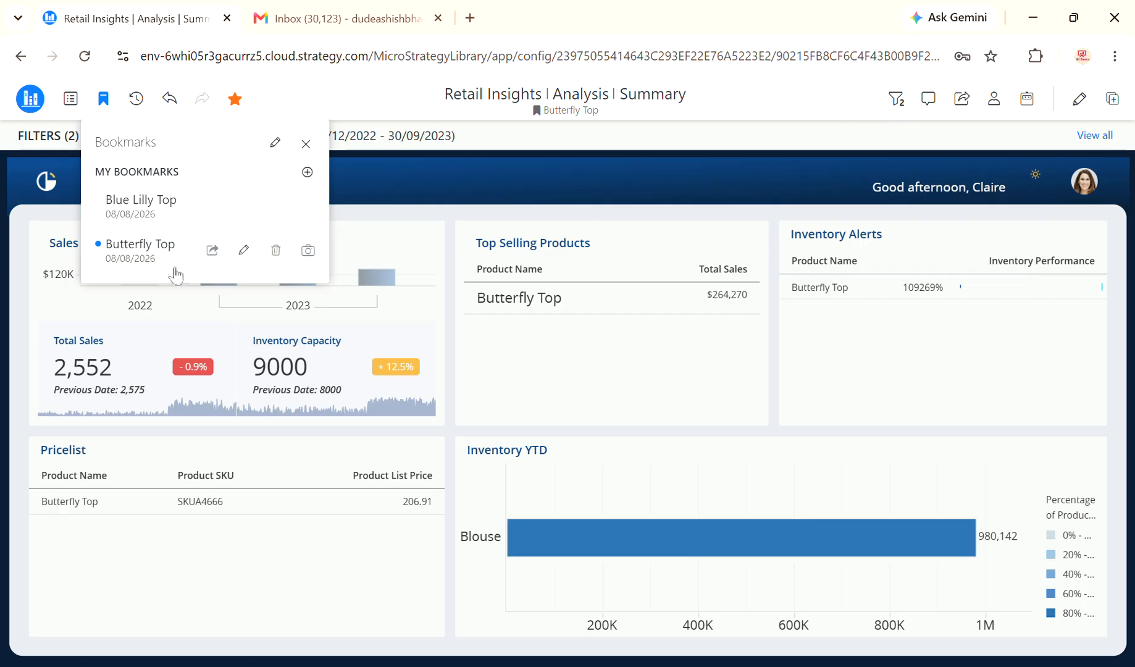
Switch the dashboard to the saved Blue Lilly Top bookmark and review the bookmarks list
click(148, 210)
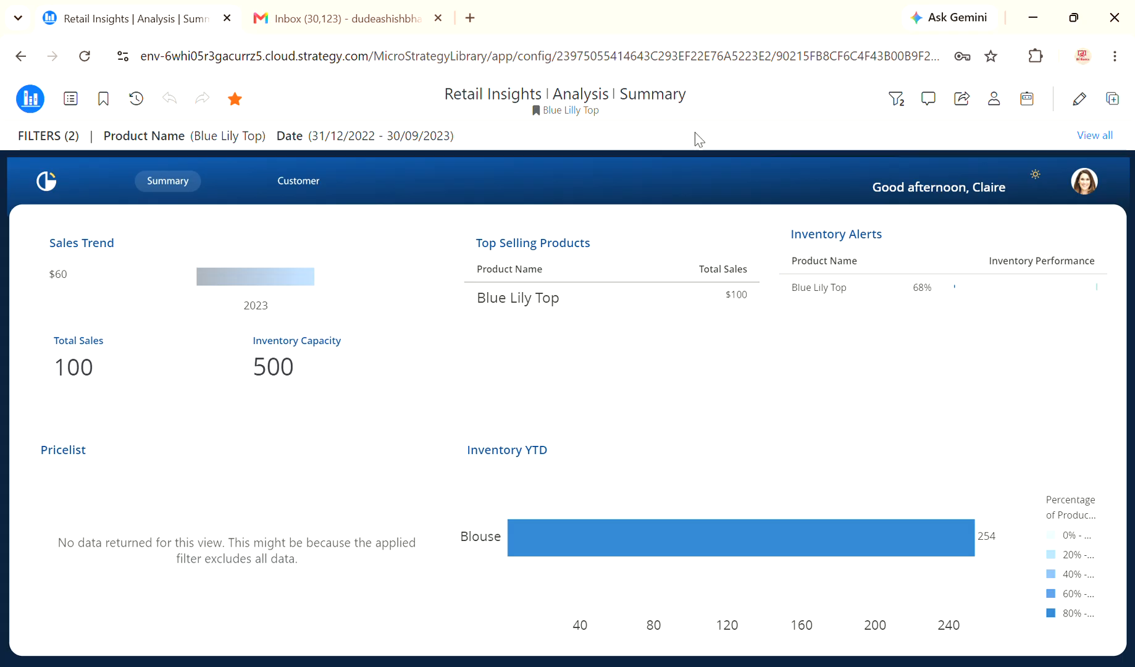
click(103, 98)
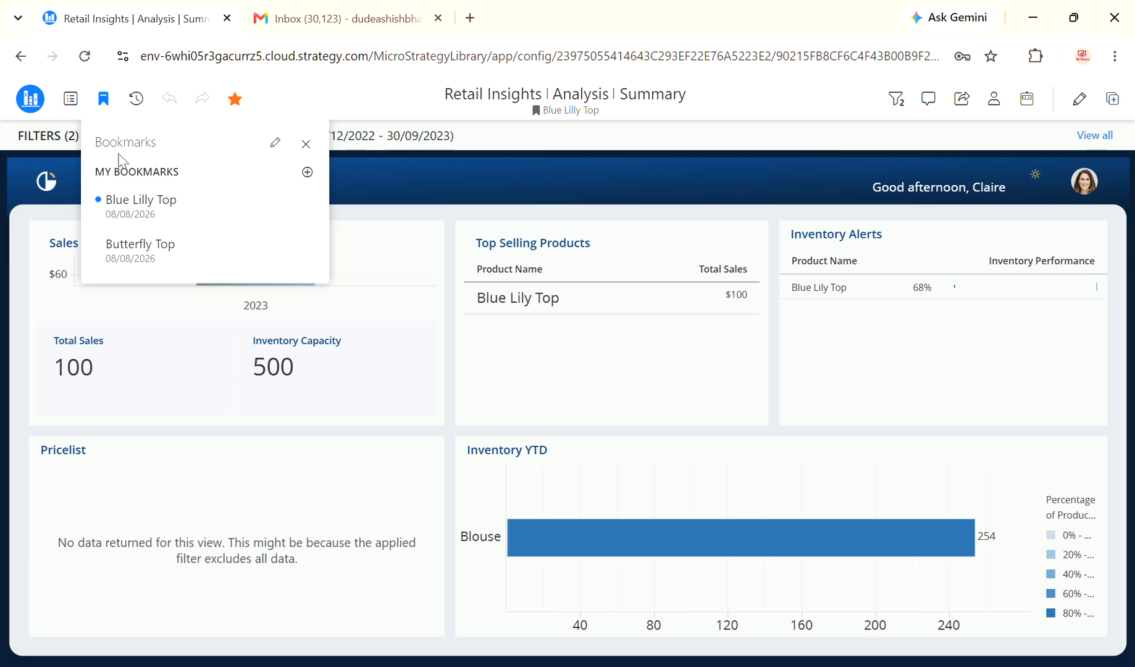
click(393, 89)
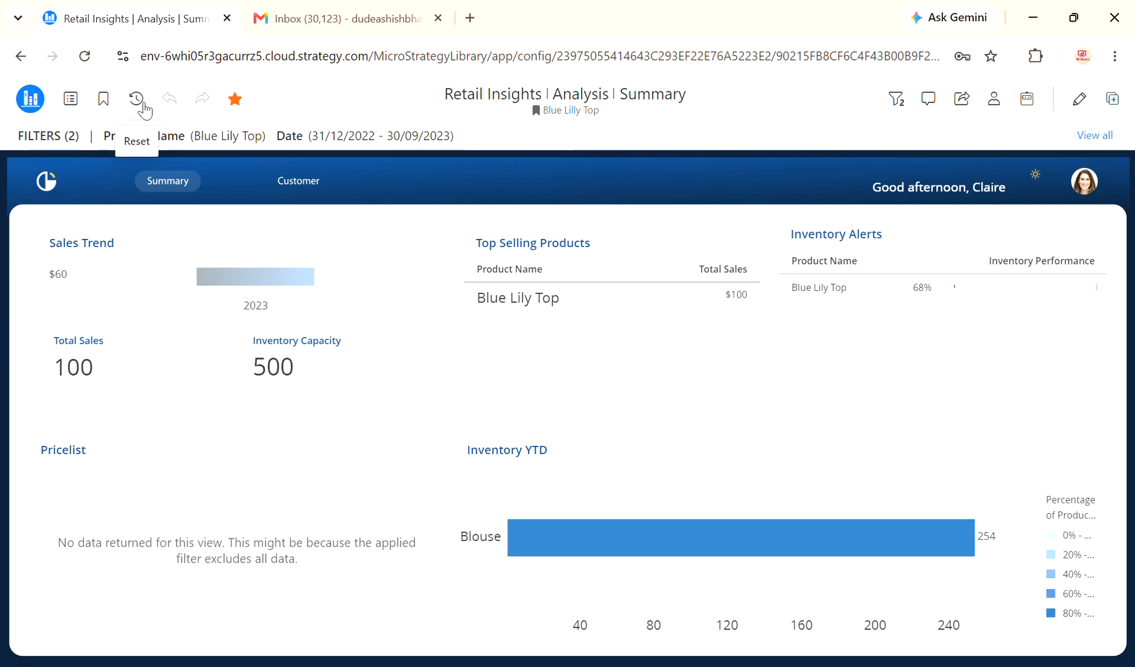
Reset the dashboard to its original view, dropping the bookmarked product filter
click(139, 101)
click(222, 99)
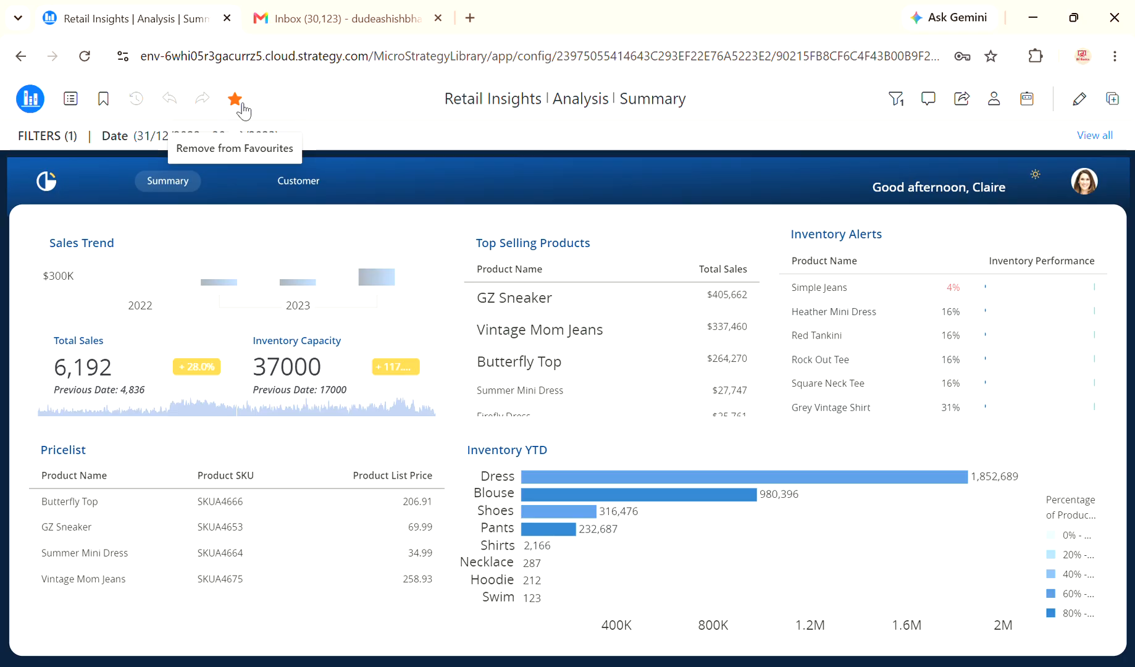
View the favourites on the Library home page, return to the Retail Insights dashboard and check its available filters
click(31, 100)
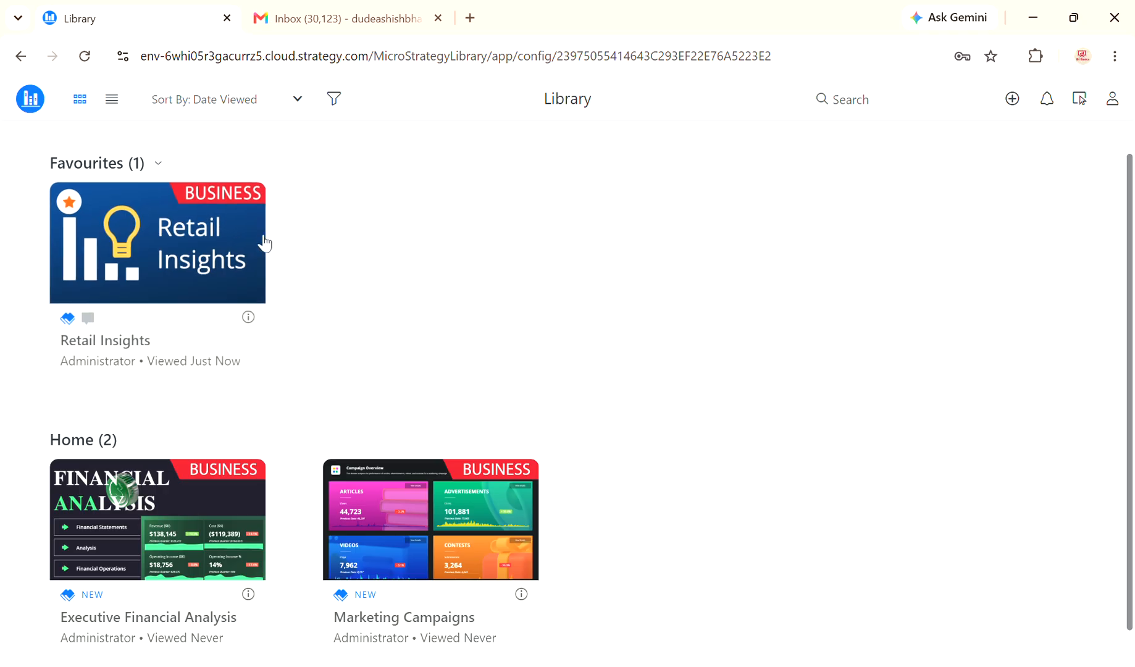
click(27, 61)
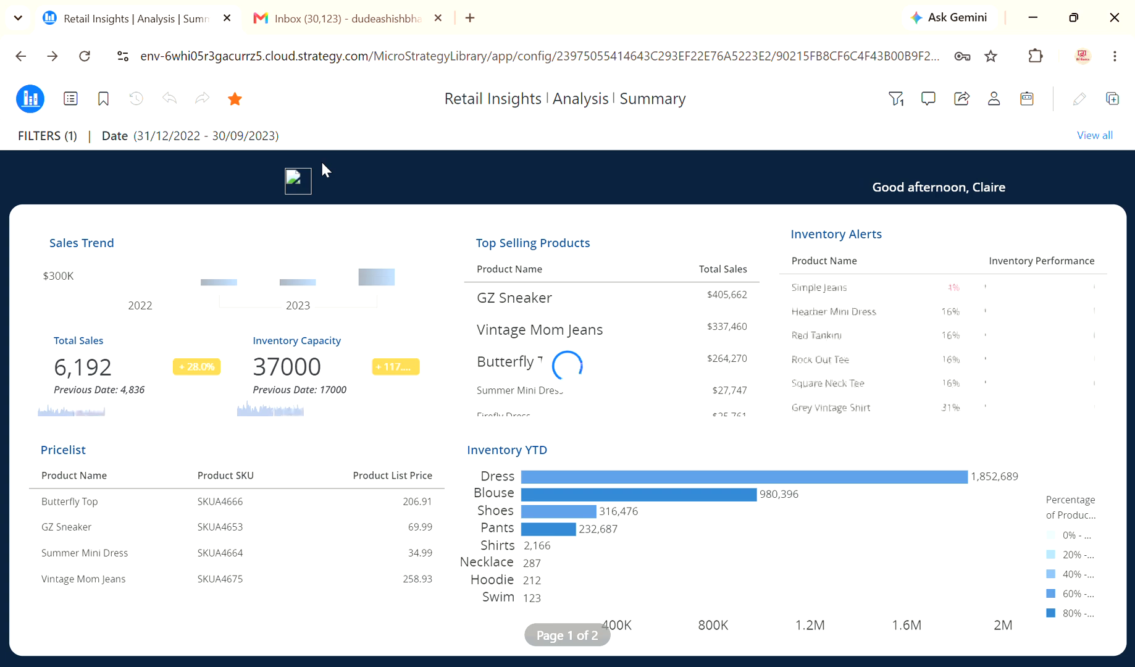
click(896, 100)
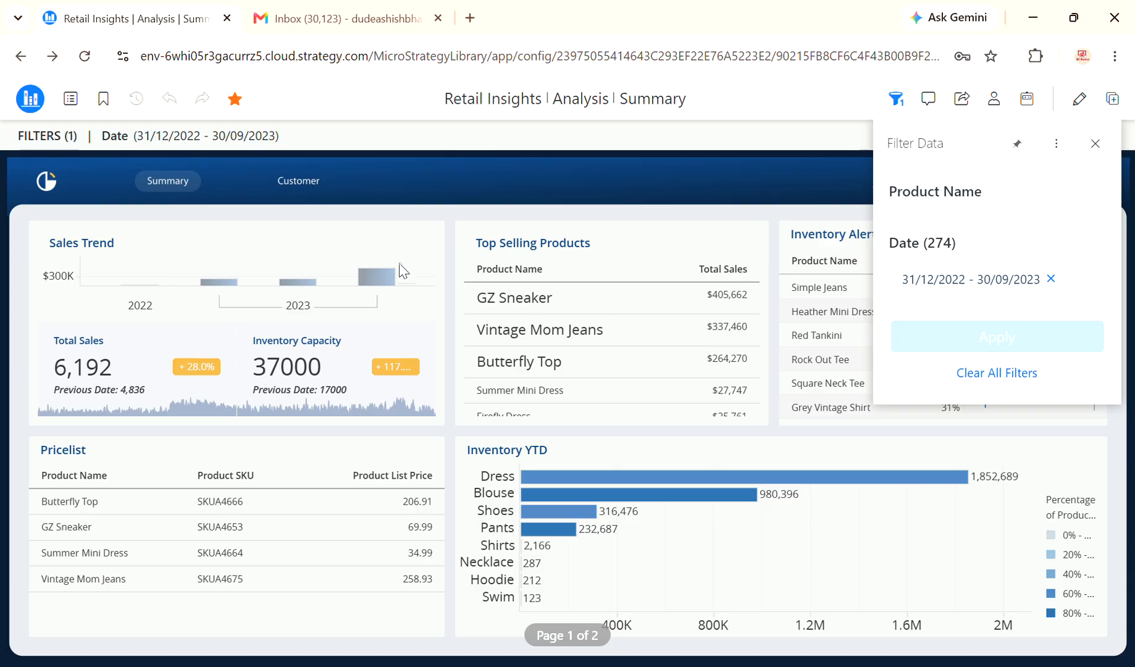
click(702, 145)
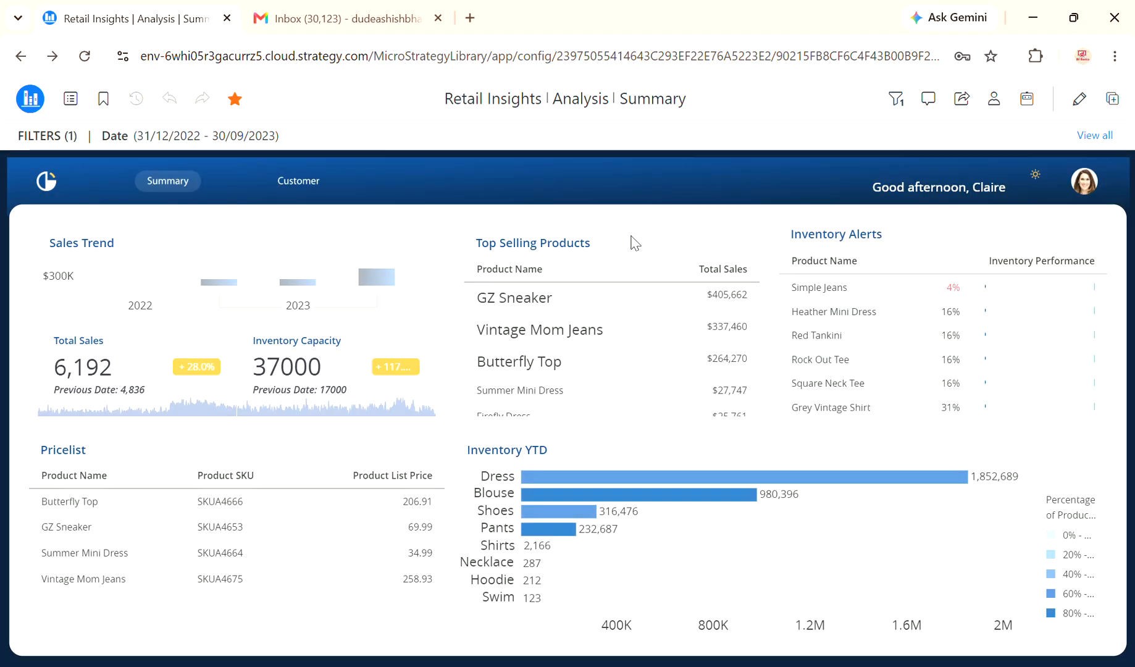
Post a comment tagging Platform Support mstr with the text "data seems incorrect for Buttefly Top", including the chapter filter
click(933, 105)
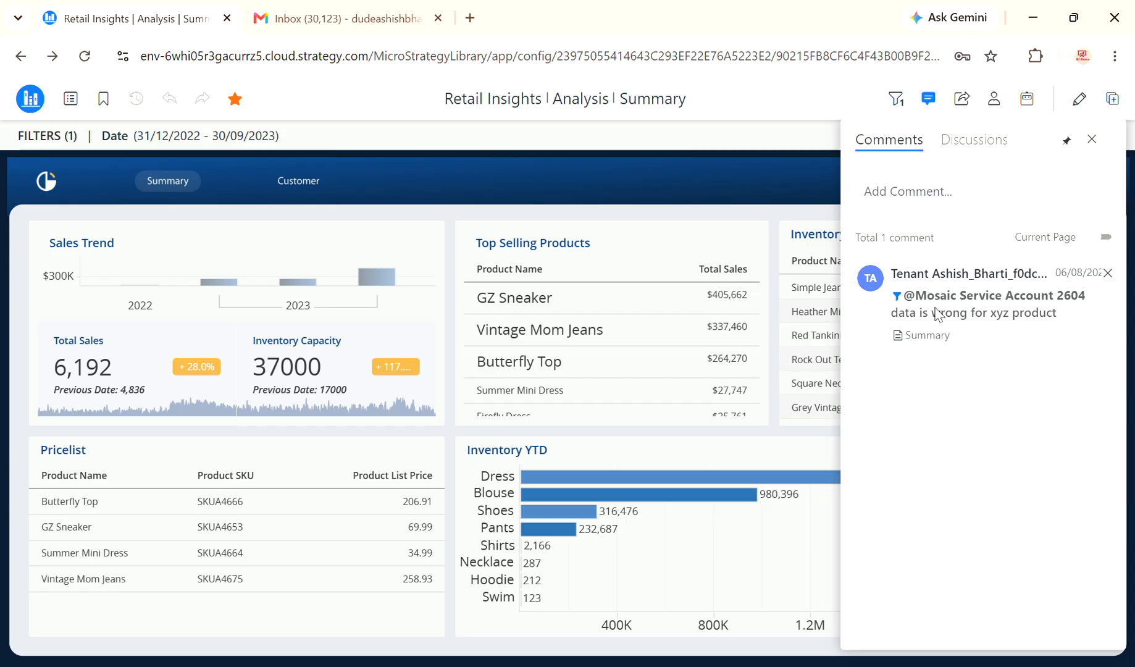
click(896, 204)
text(@)
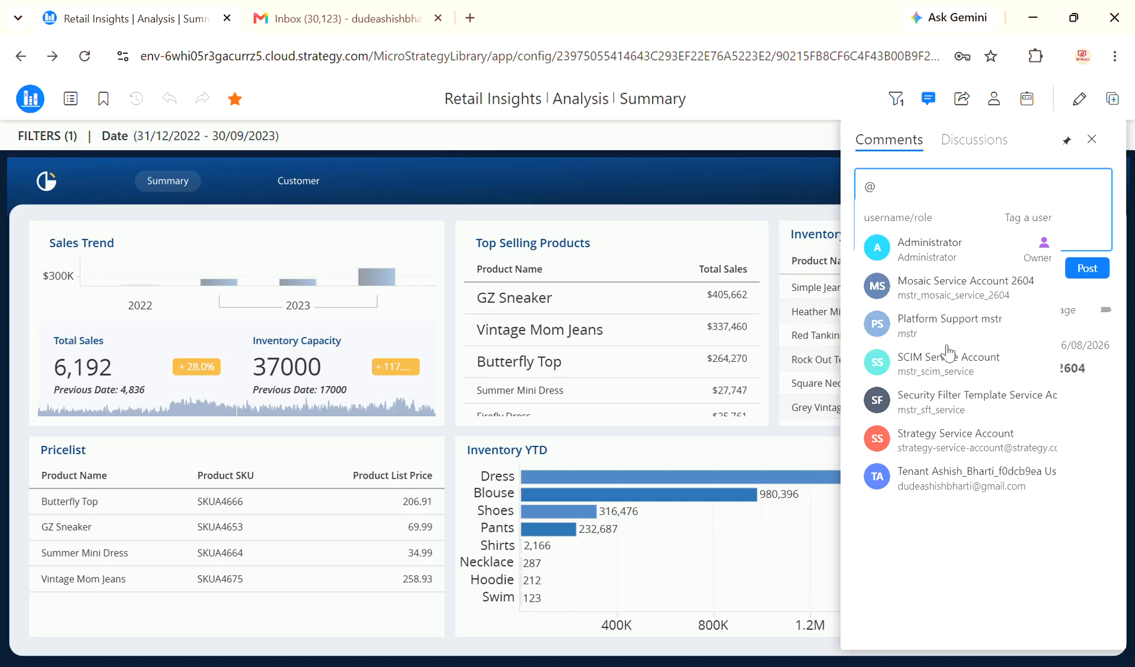
click(949, 326)
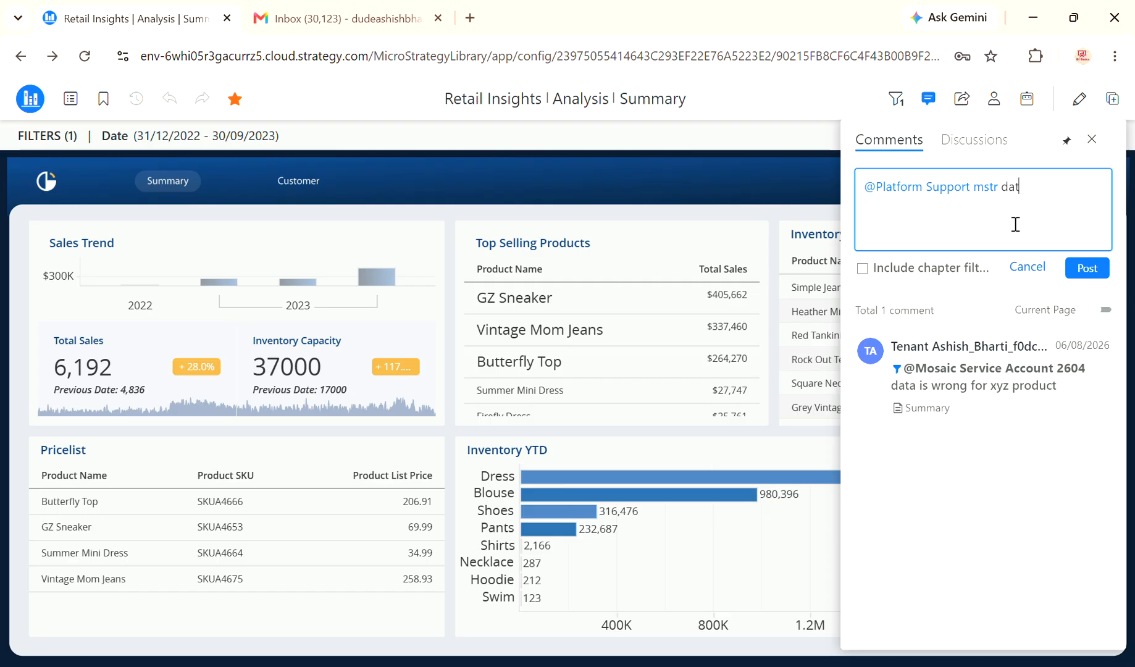
text(data seems incorrect)
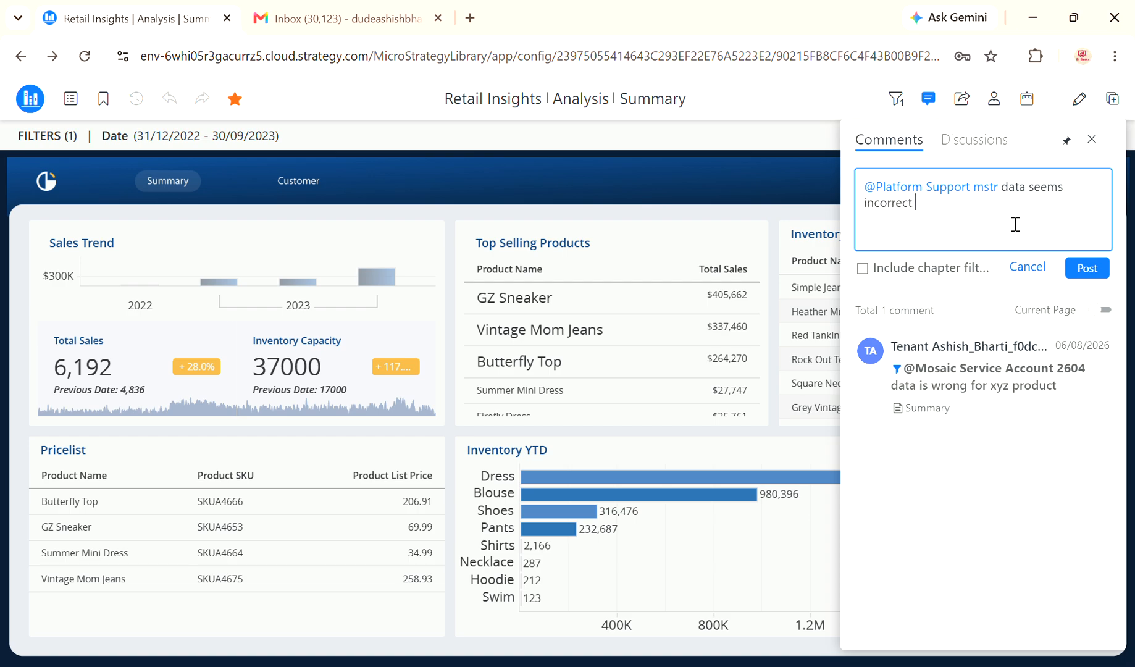
text( for Buttefly Top)
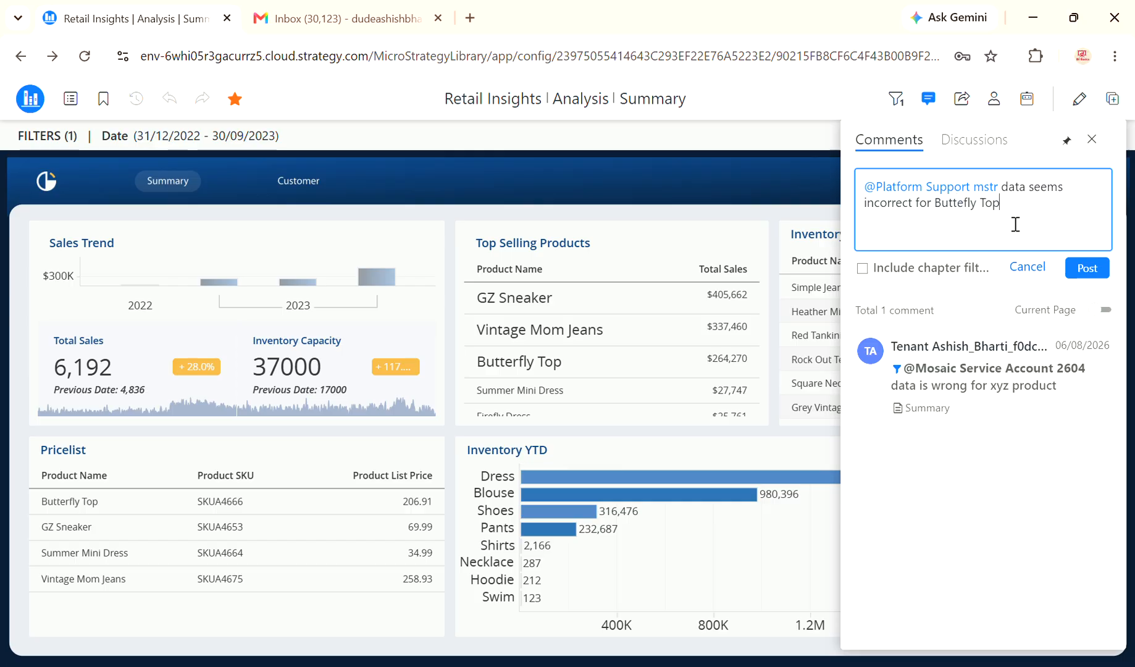
click(865, 276)
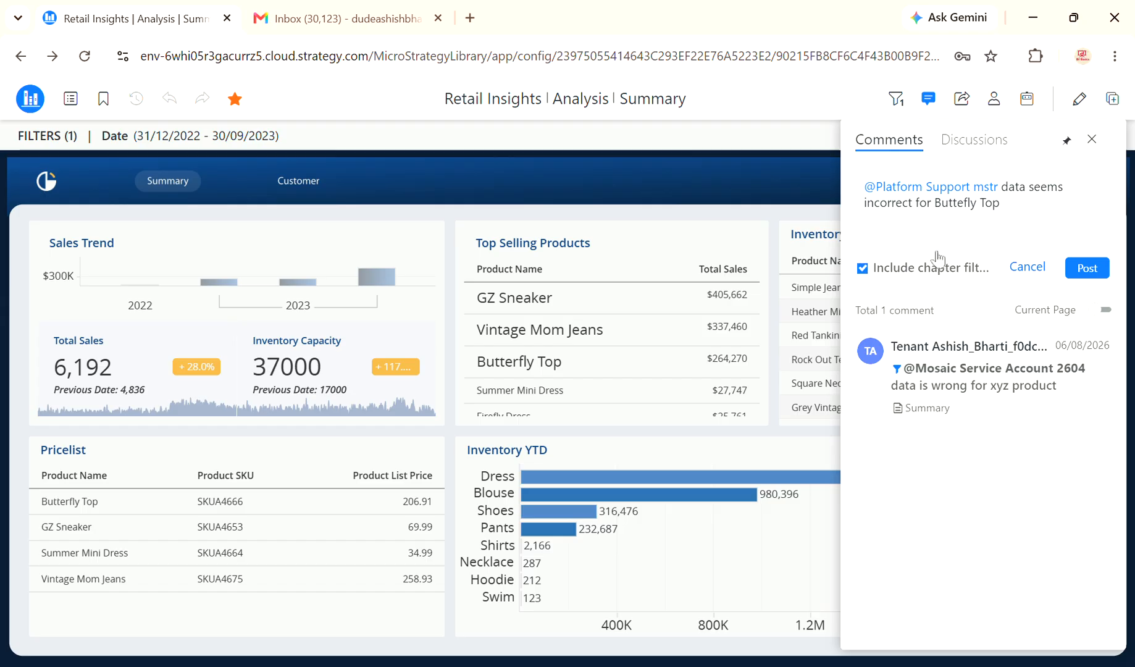
click(1098, 273)
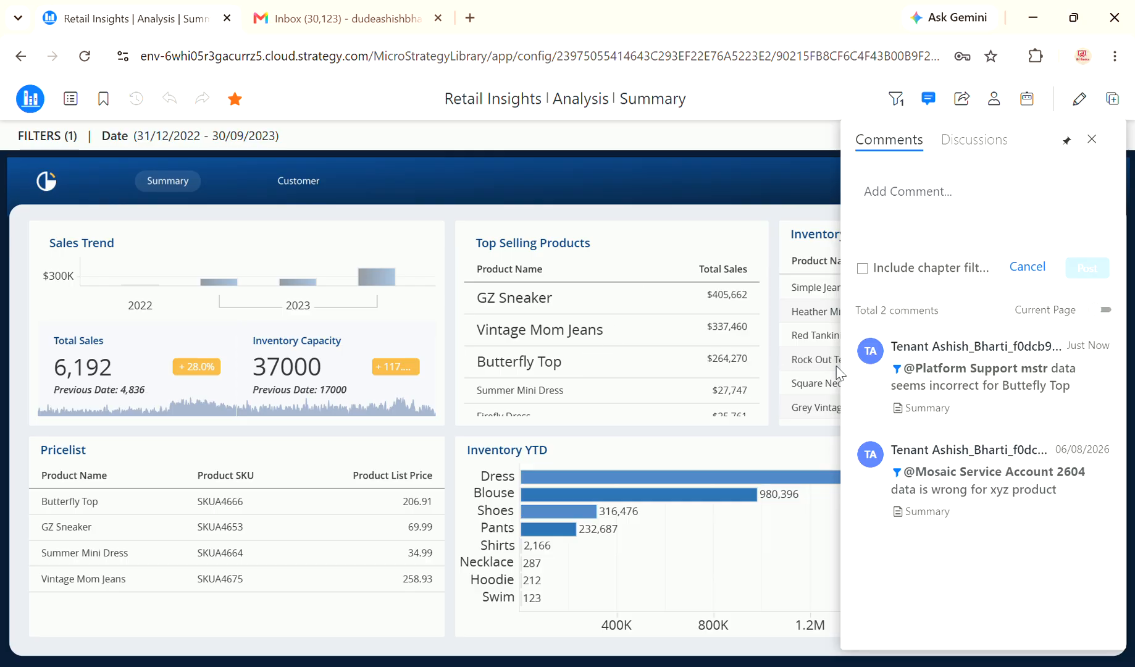
View the form for a new discussion, return to the comments and close them
click(963, 148)
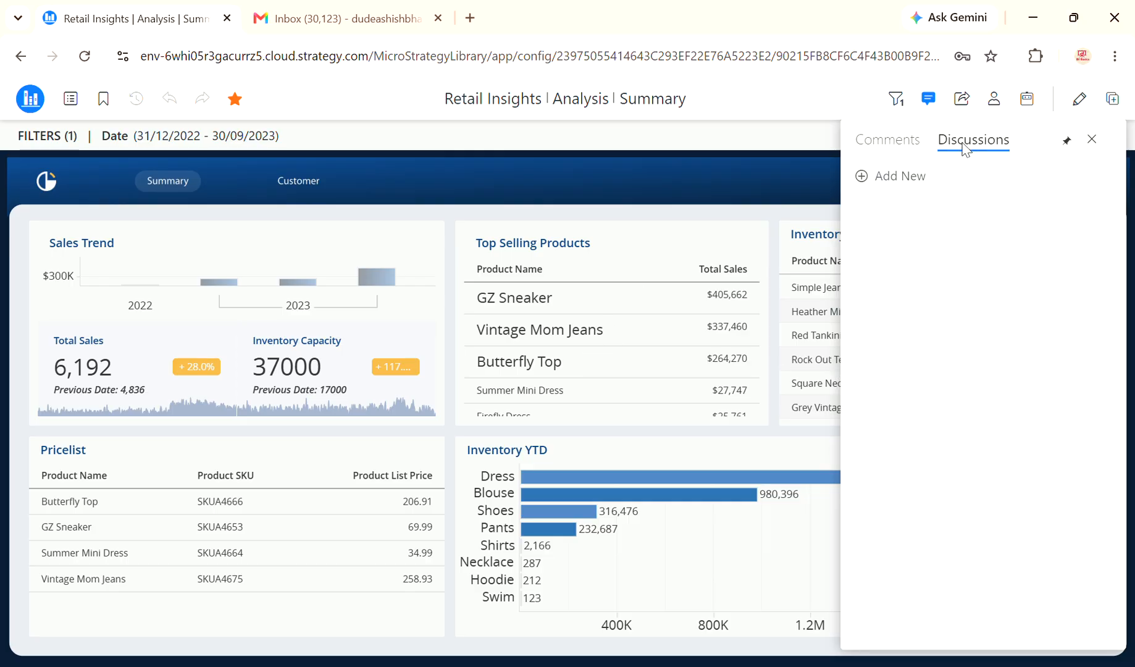
click(866, 185)
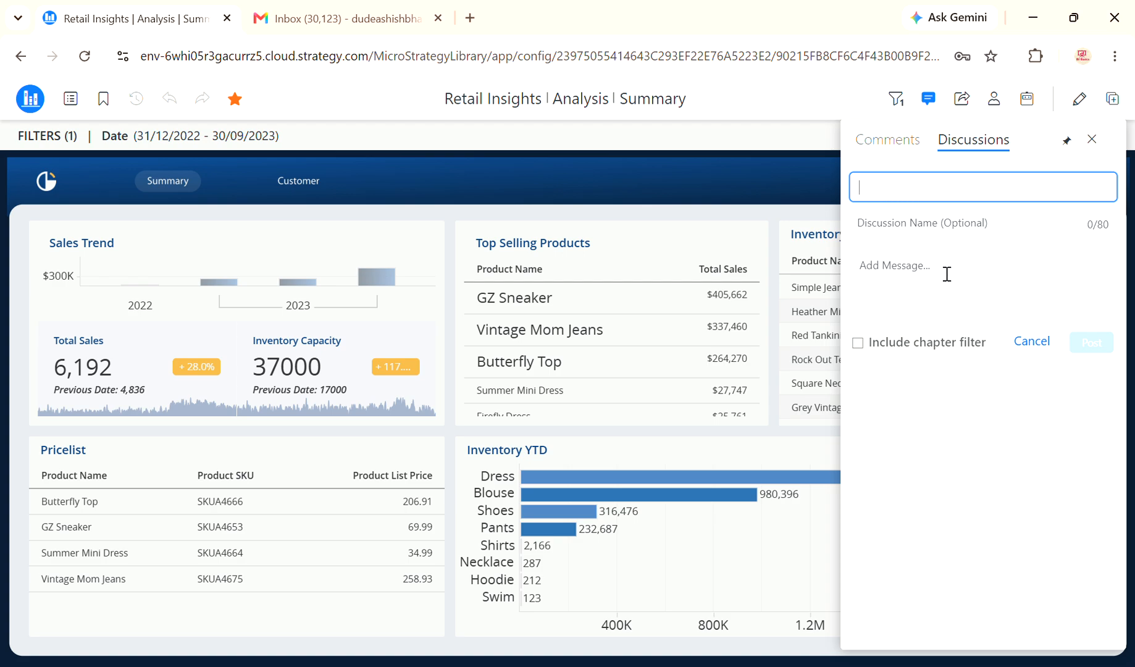
click(889, 141)
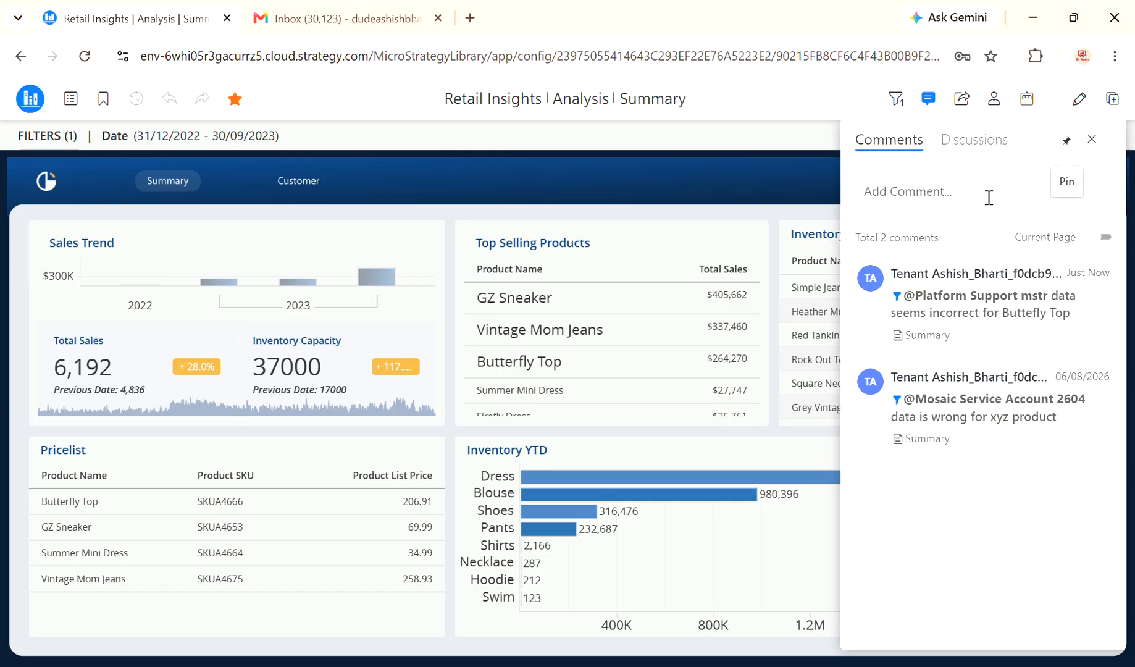
click(1091, 141)
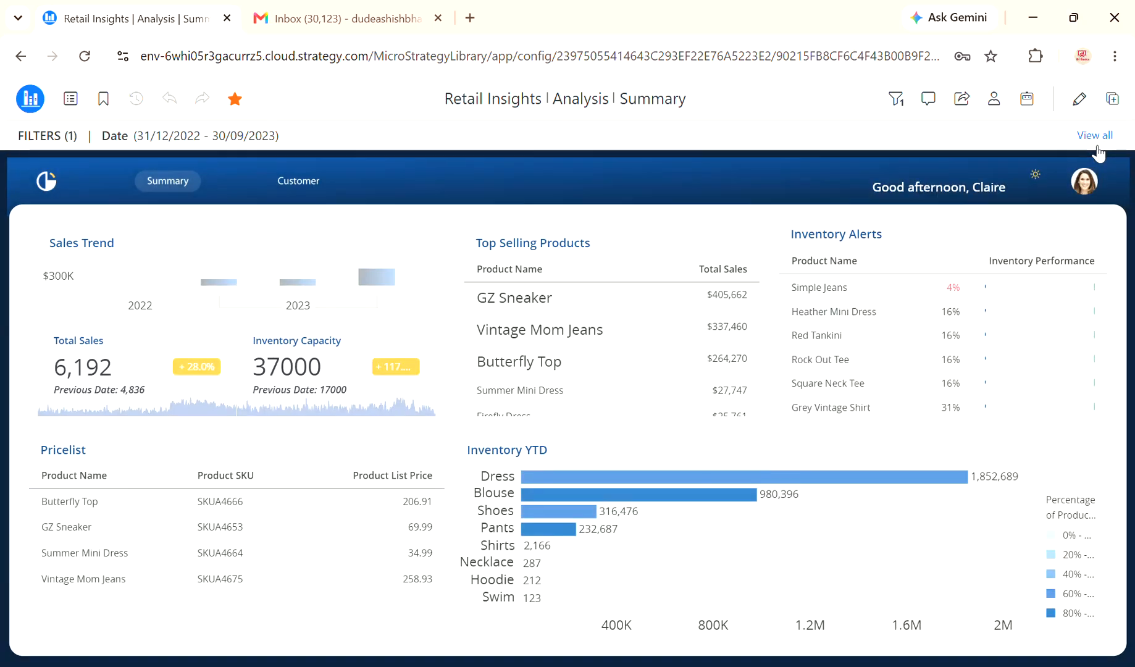
Start a subscription to the dashboard and view the available subscription types and content options
click(964, 105)
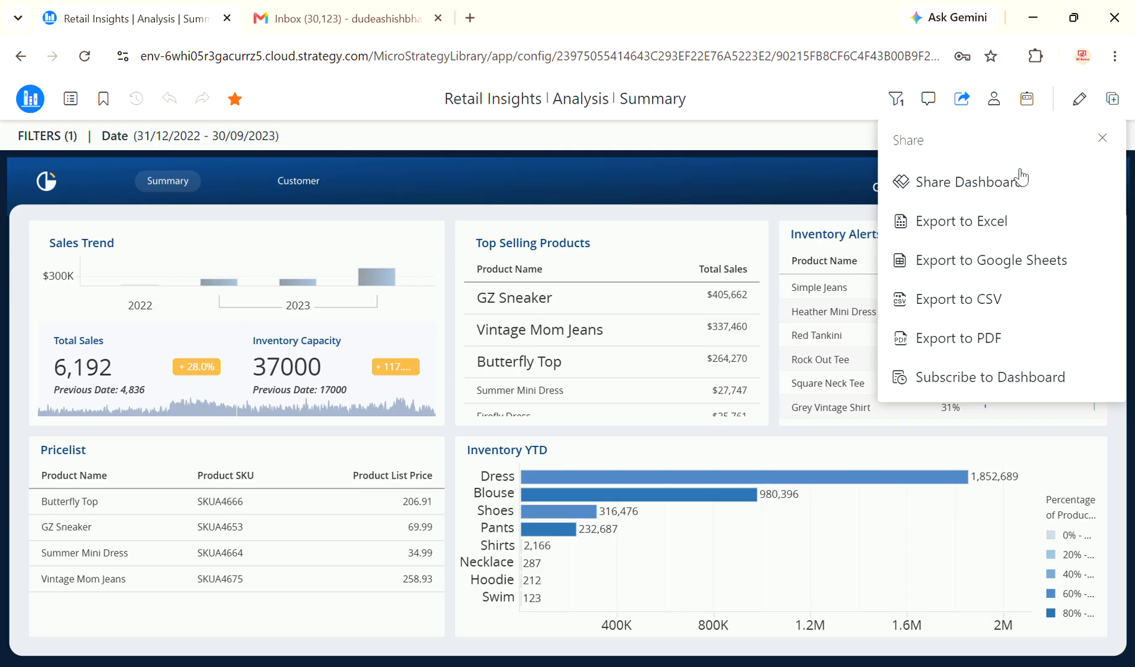
click(951, 384)
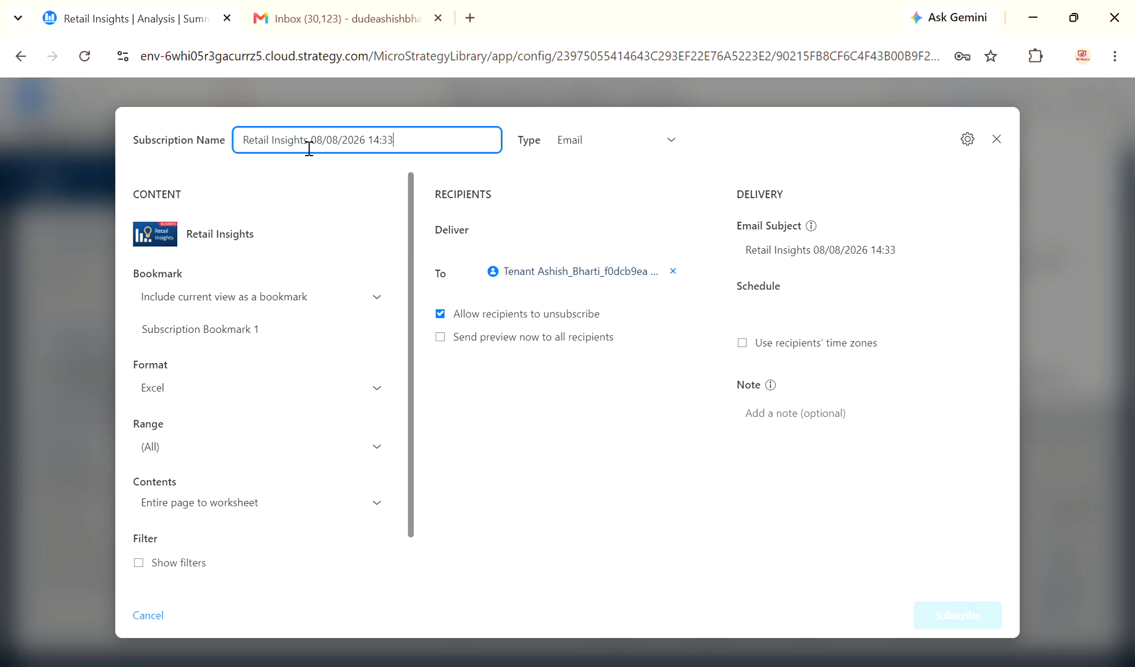
click(643, 149)
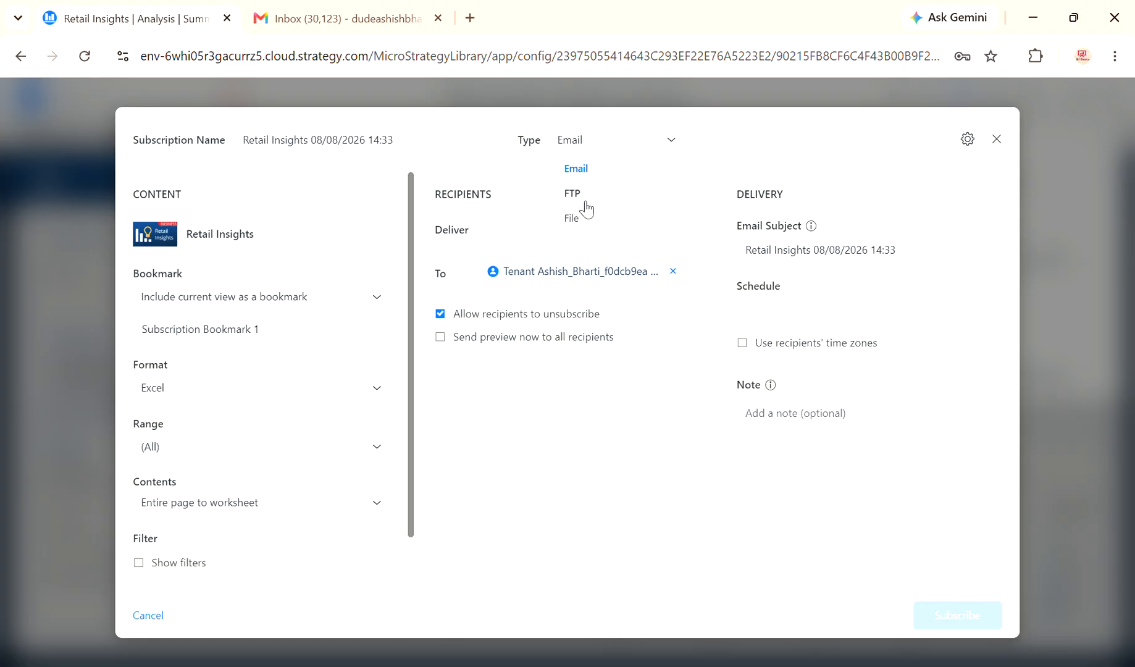
click(480, 148)
scroll(290, 318, down, 2)
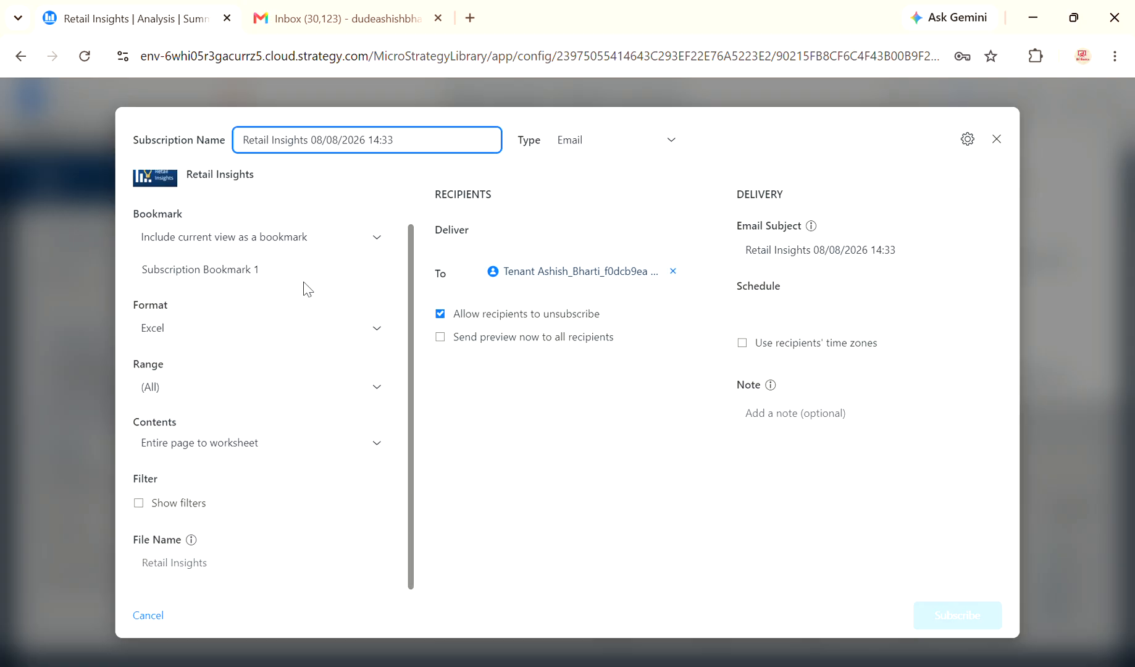
Rename the subscription bookmark for the current view as "Butterly Top"
click(322, 241)
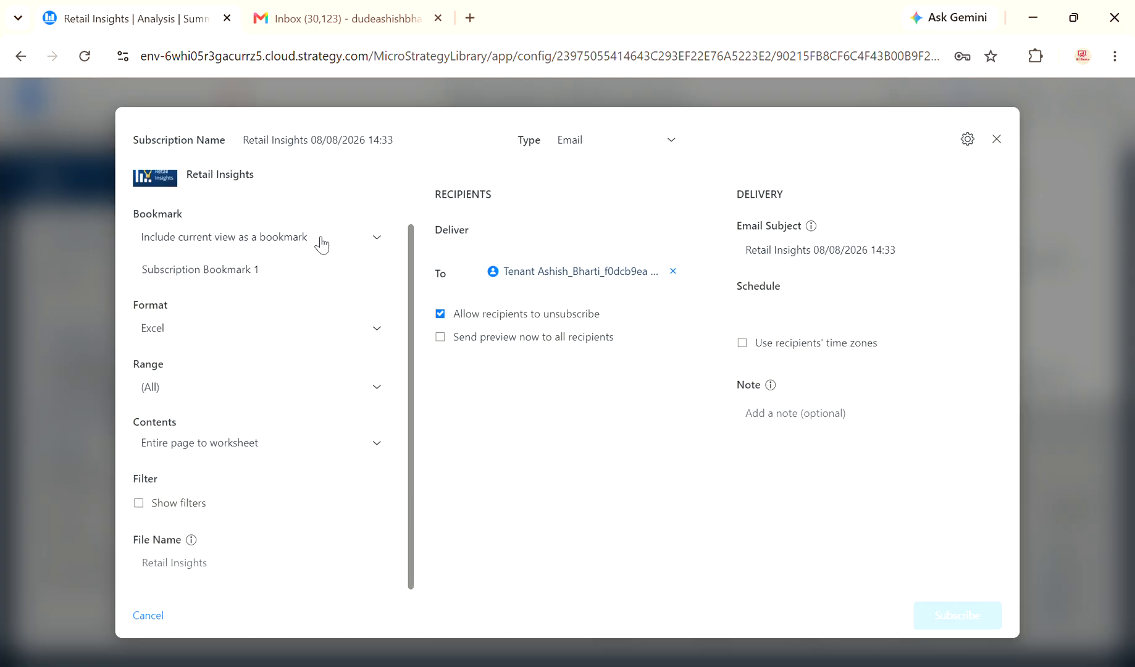
click(302, 208)
click(278, 277)
drag(280, 277, 152, 273)
key(BackSpace)
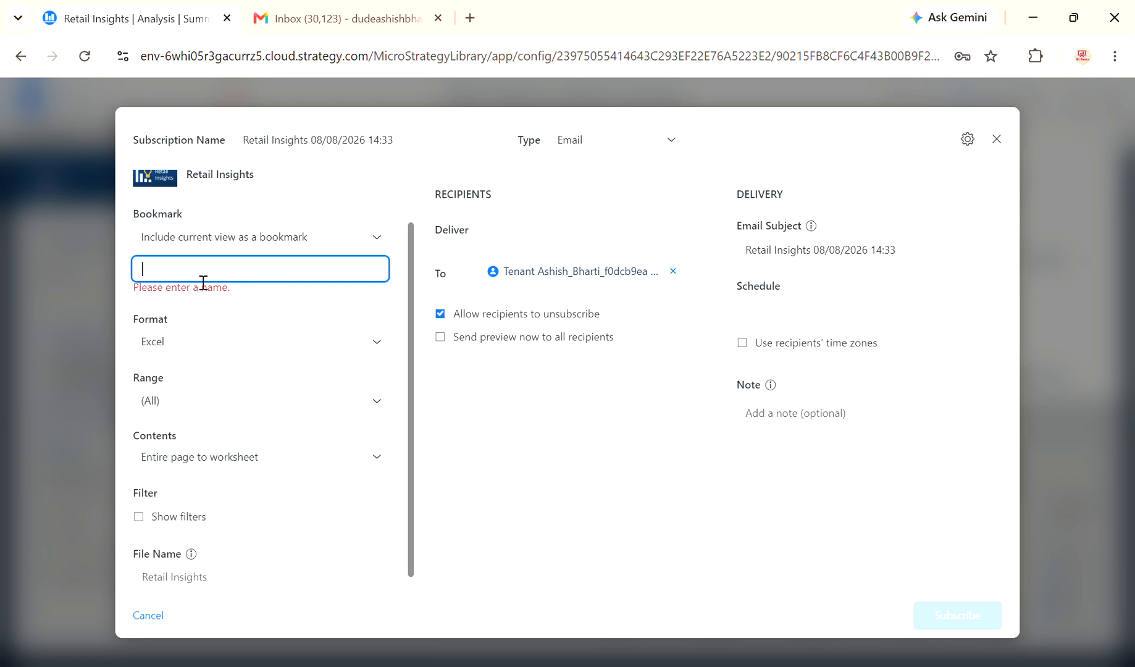
text(Butterly T)
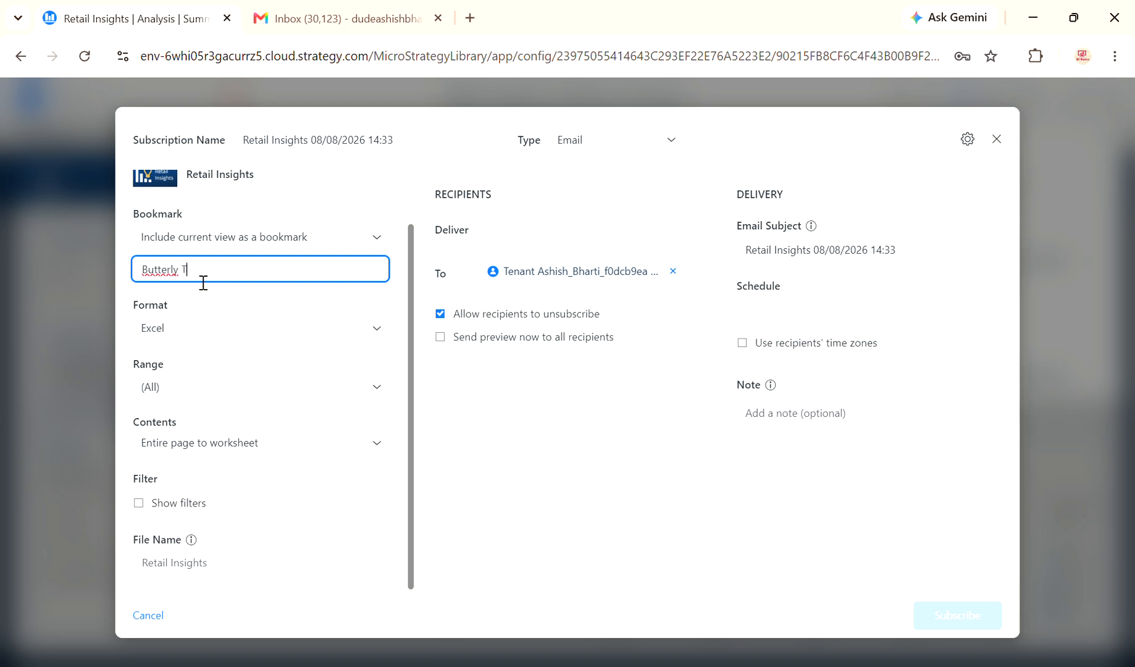
text(Op)
Base the subscription on the Blue Lilly Top bookmark, check the format and range choices, and include the filters
click(278, 242)
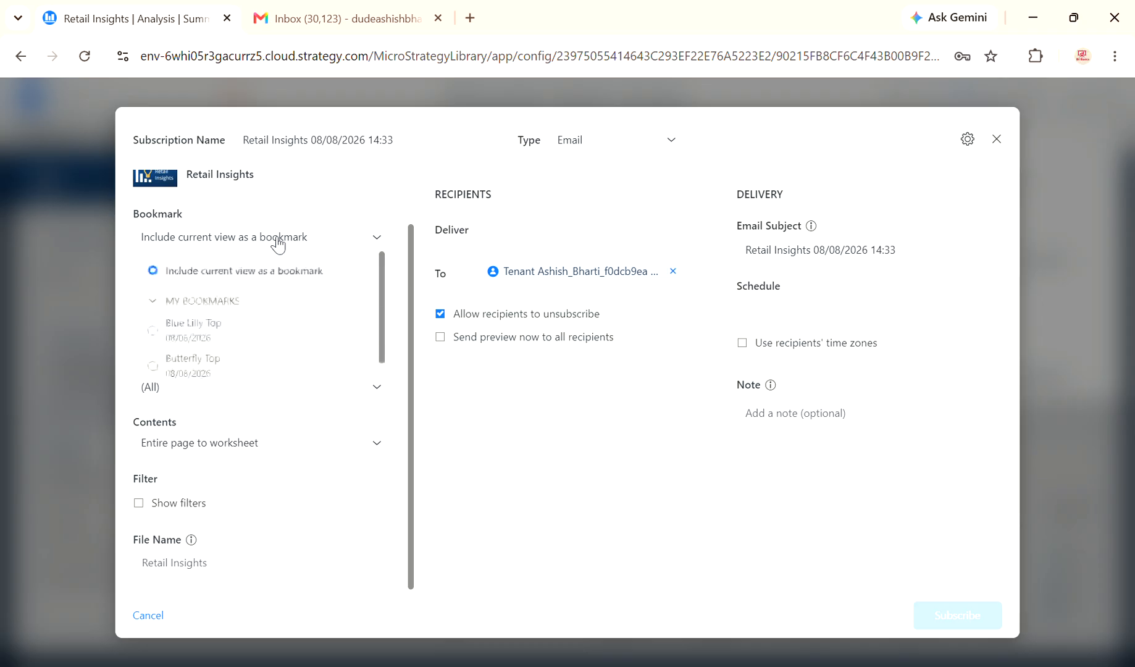
click(194, 324)
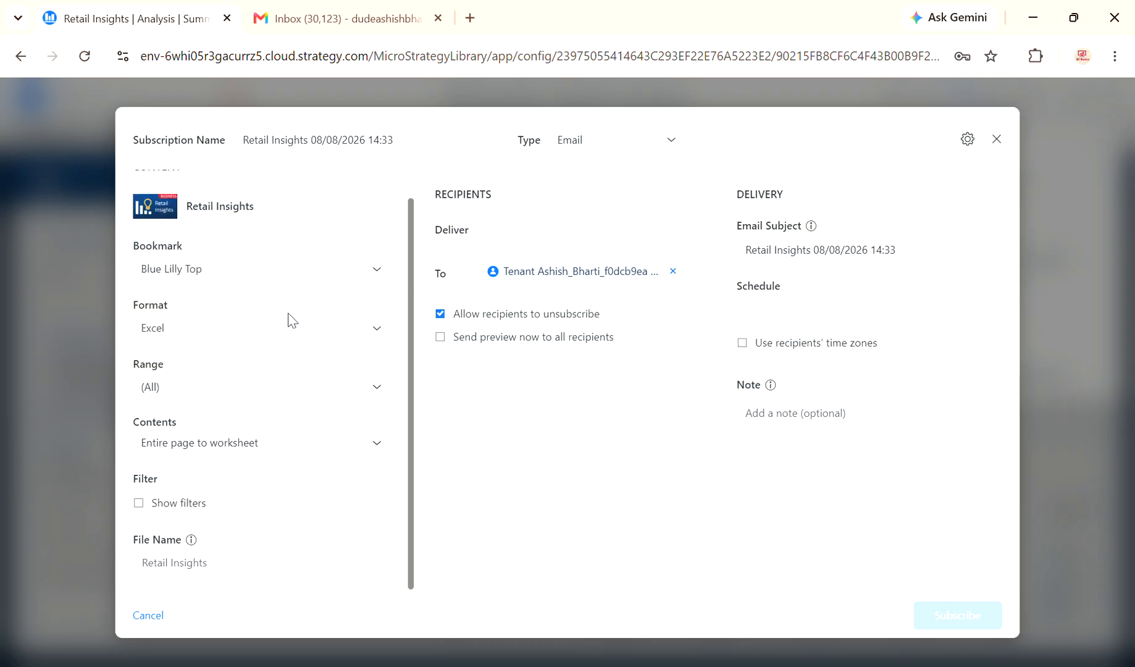
click(264, 334)
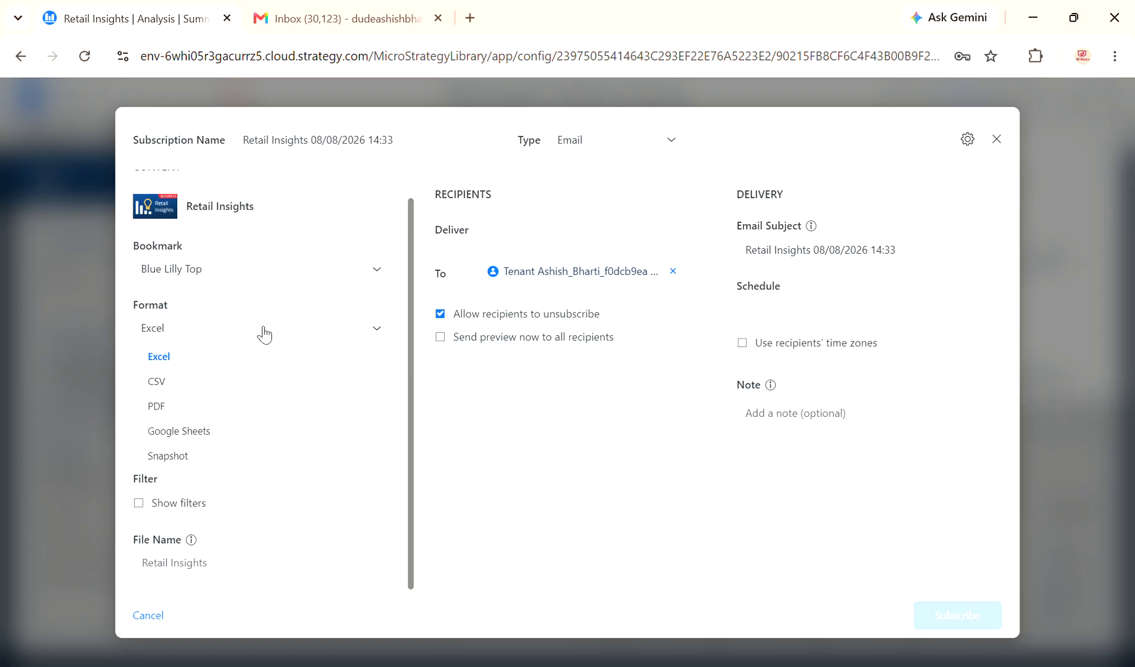
click(506, 420)
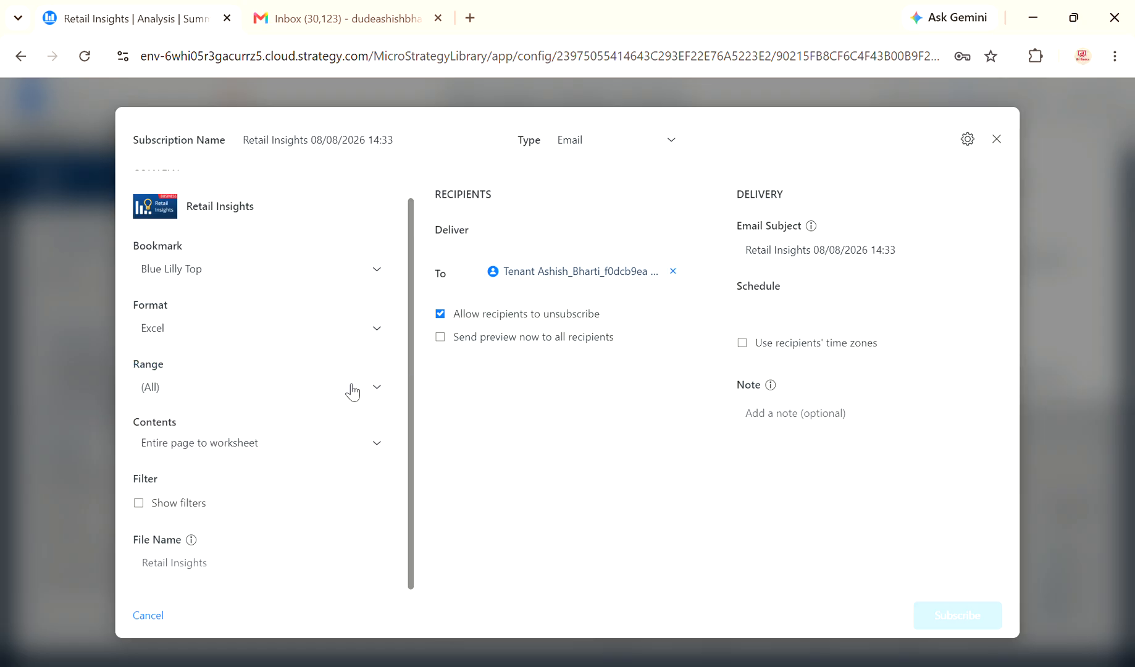
click(352, 390)
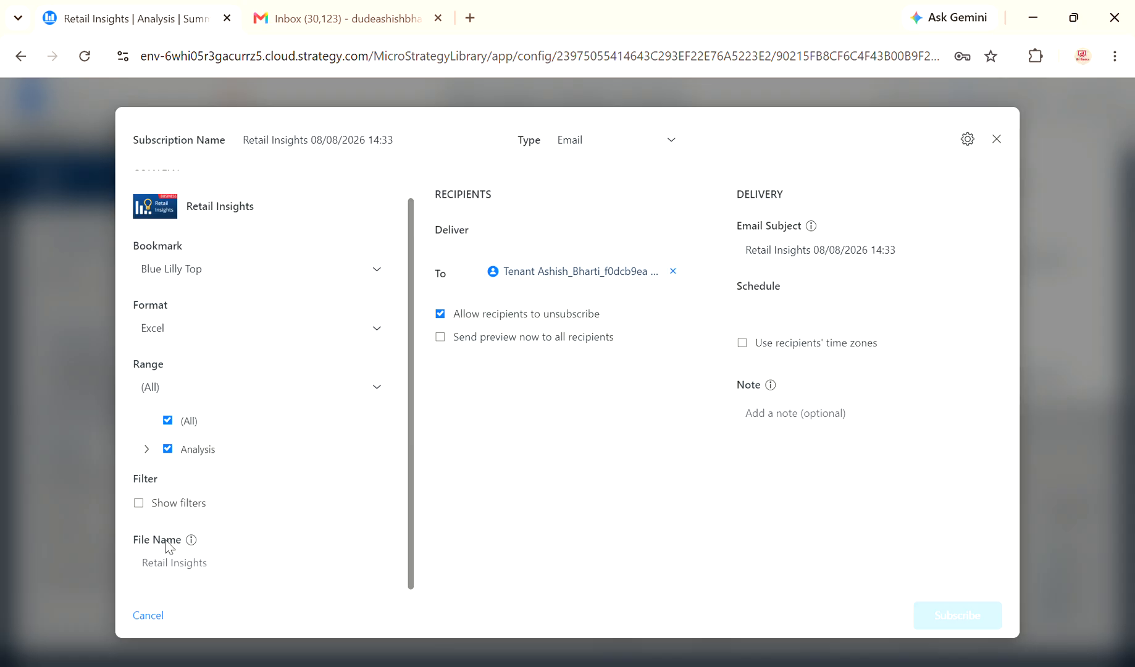
click(138, 503)
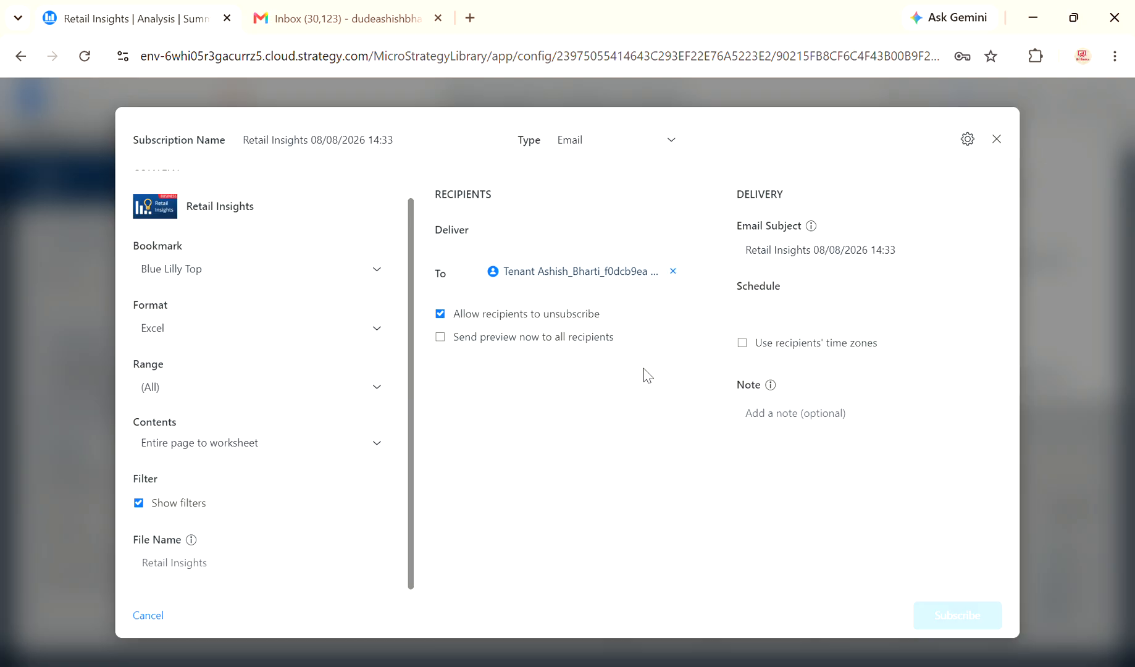
Enable zip compression and a delivery end date in the advanced settings, and close the subscription and sharing options without subscribing
click(967, 141)
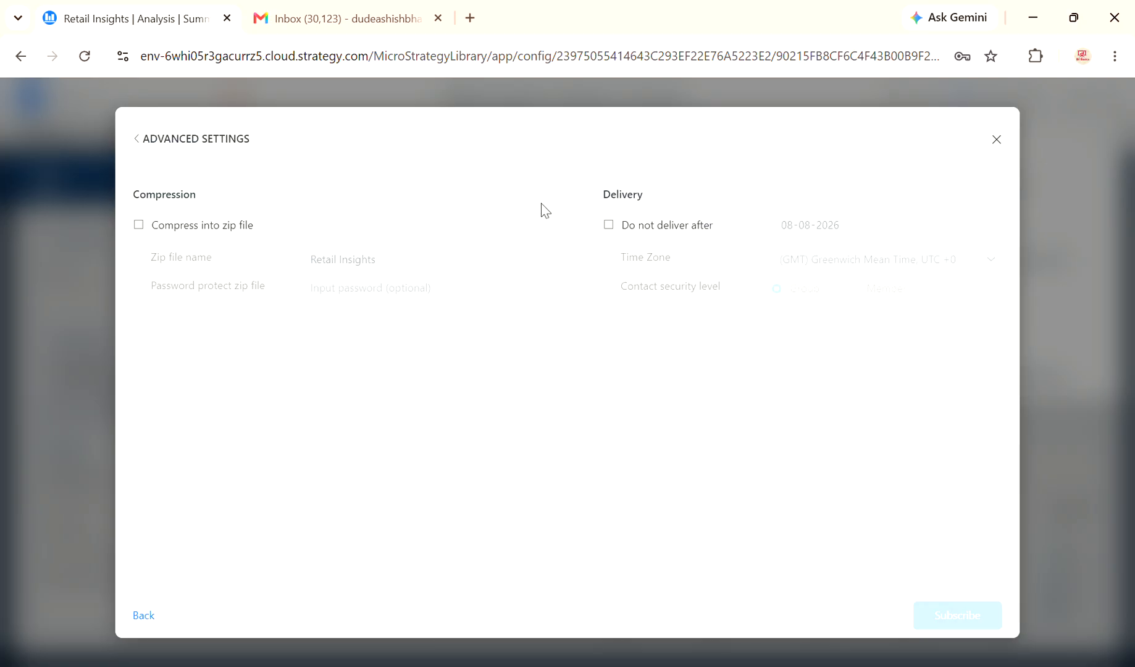
click(139, 226)
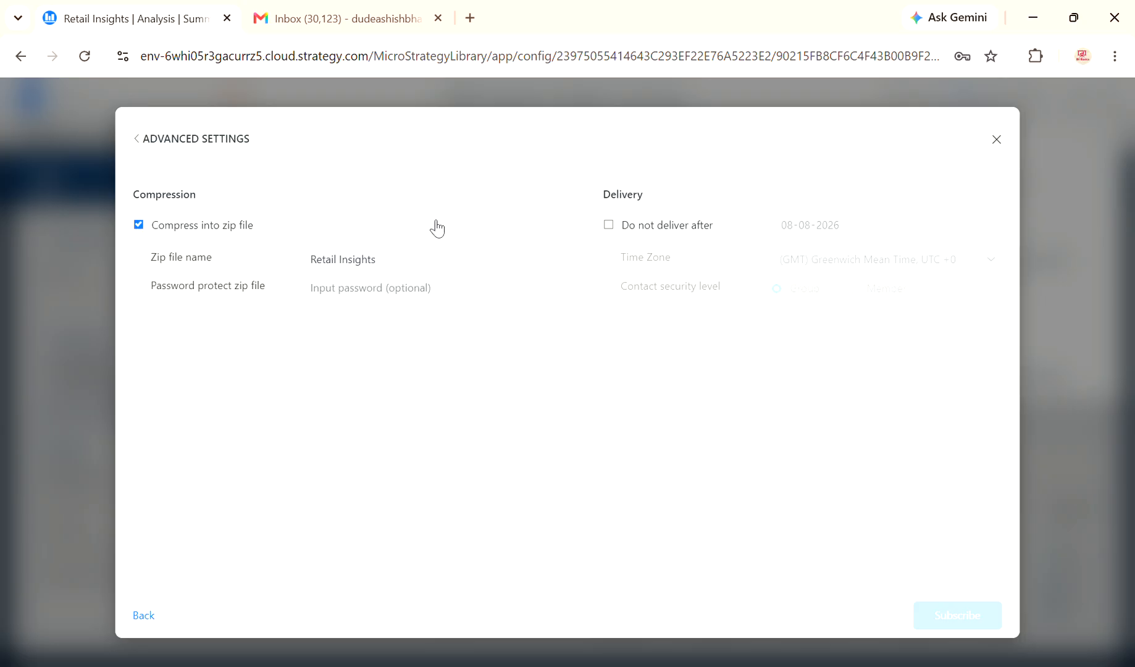
click(610, 225)
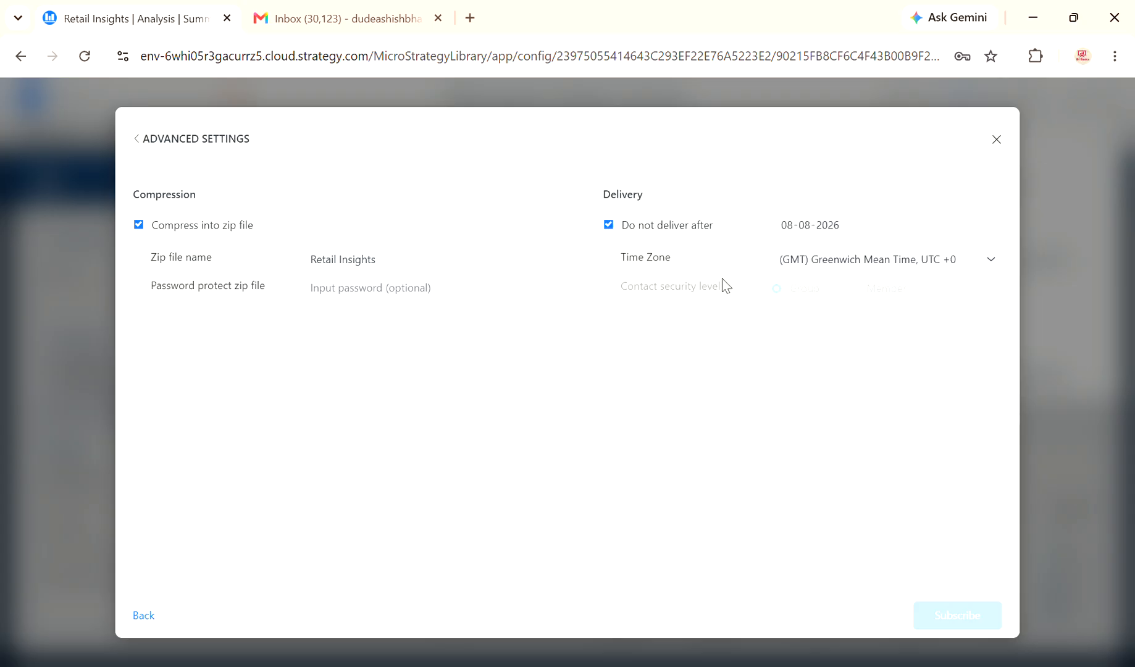
click(141, 143)
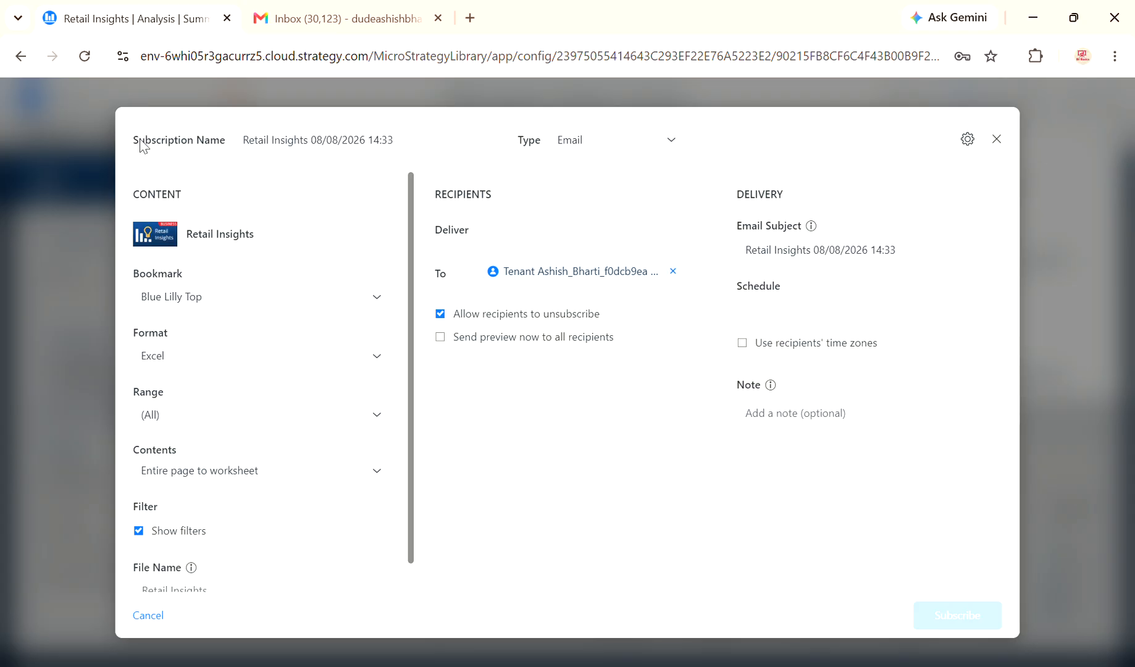
click(996, 139)
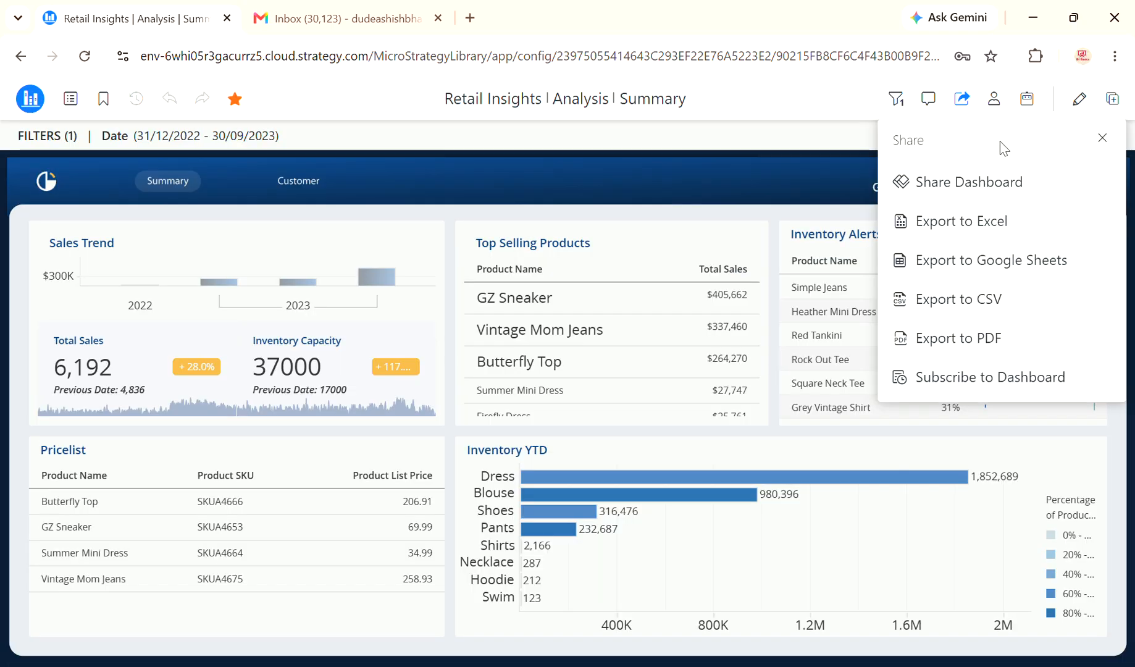
click(1104, 142)
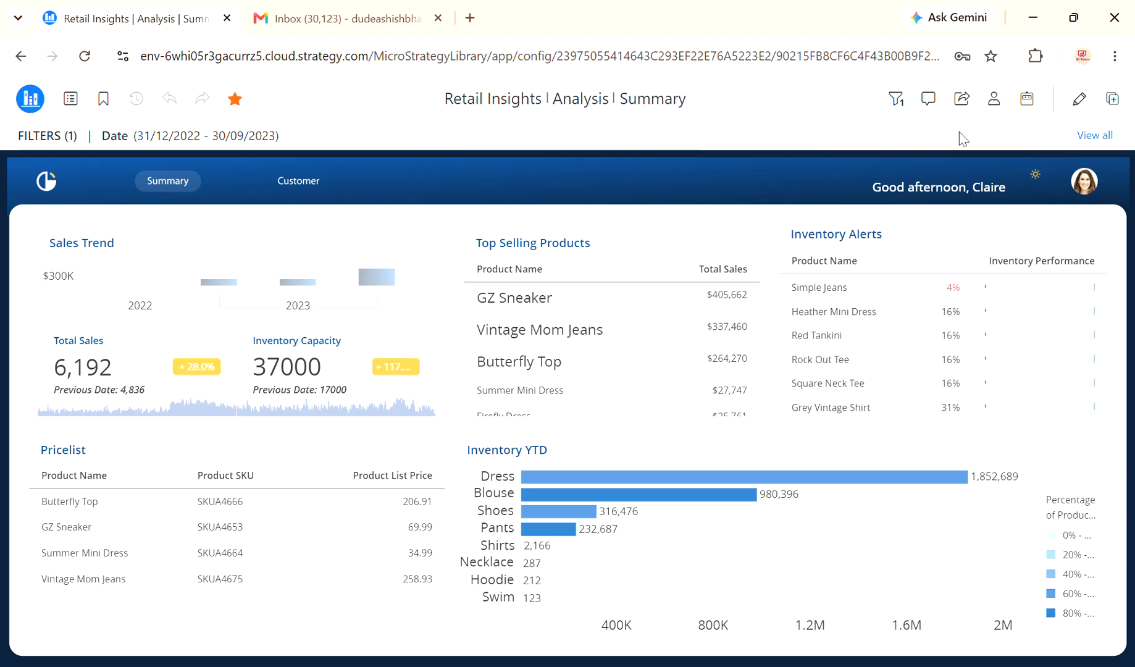
Ask Auto Answers the suggested question "Which Product Line has highest Total Sales by Year?"
click(1028, 102)
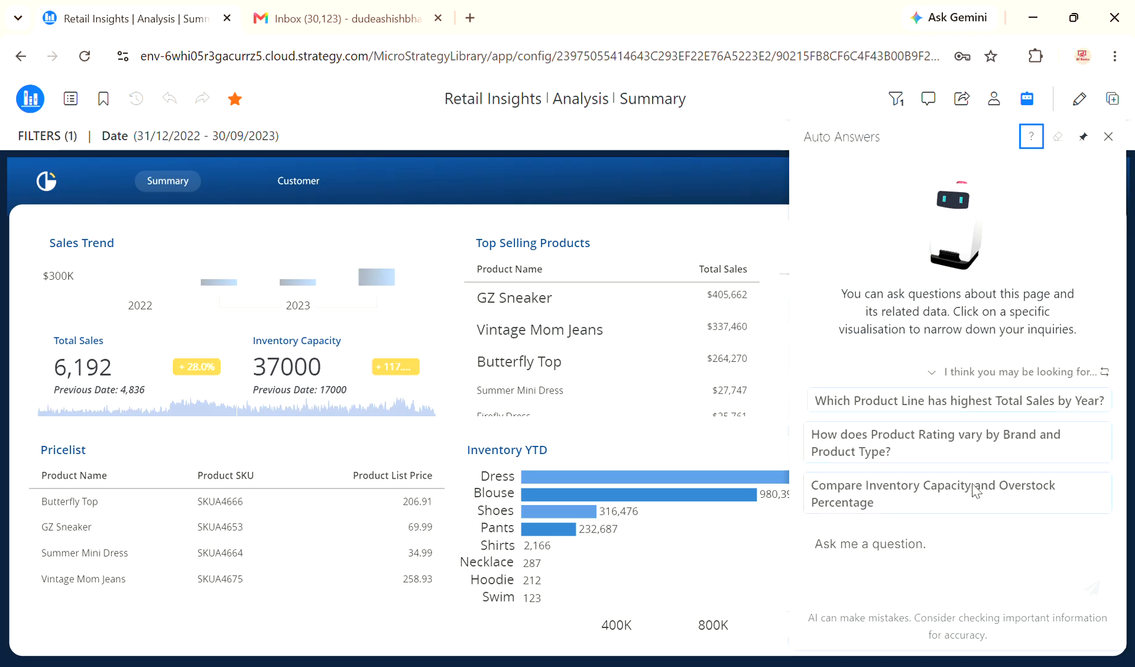
click(911, 553)
click(871, 555)
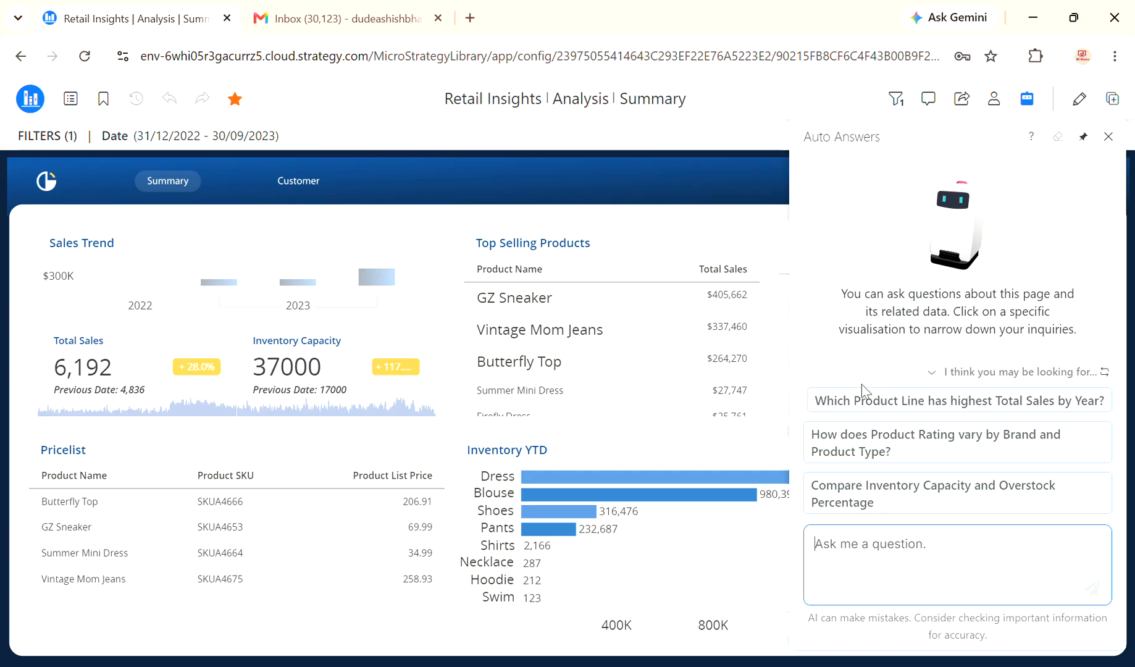
click(878, 408)
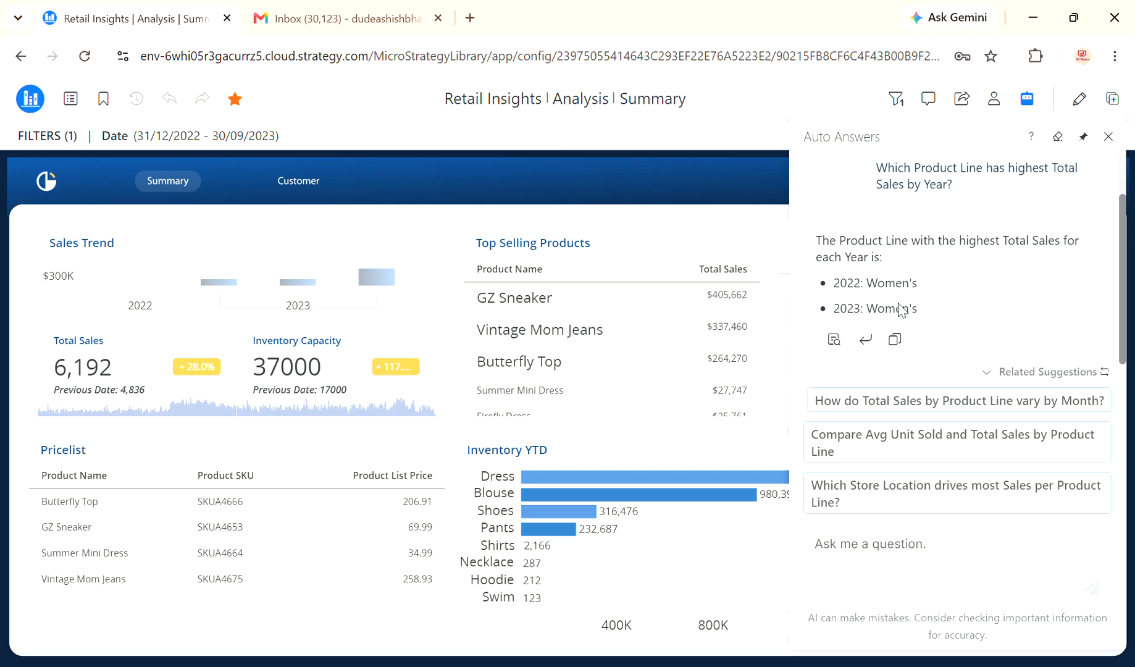
Generate the interpretation of the Auto Answers response and examine its full list of components
click(836, 341)
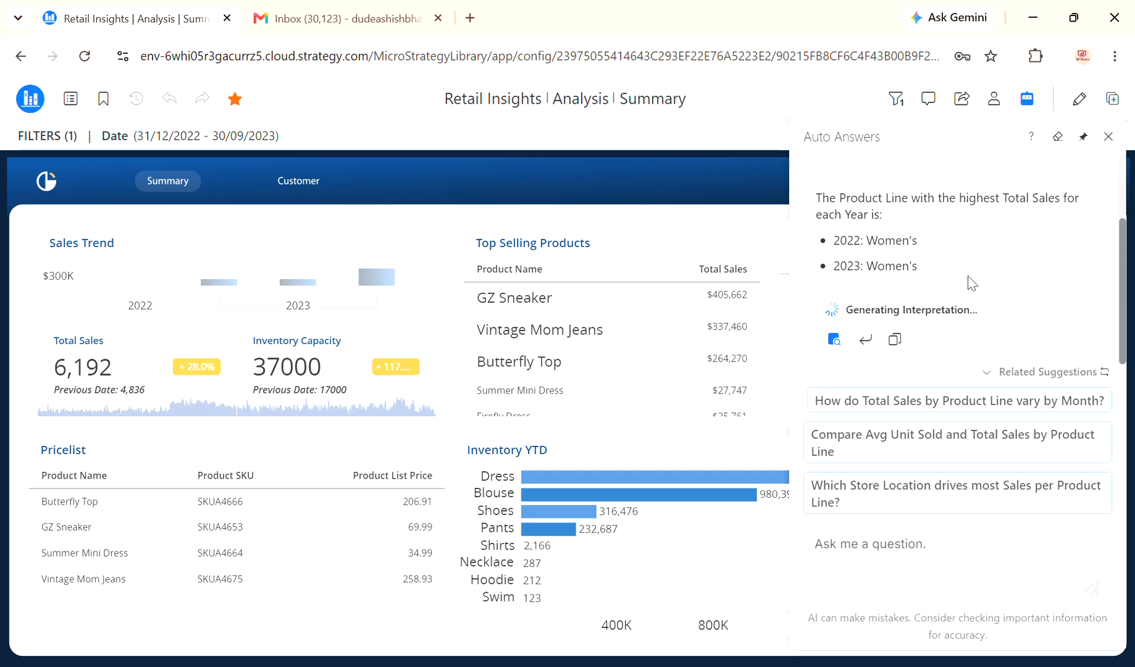
scroll(924, 253, up, 3)
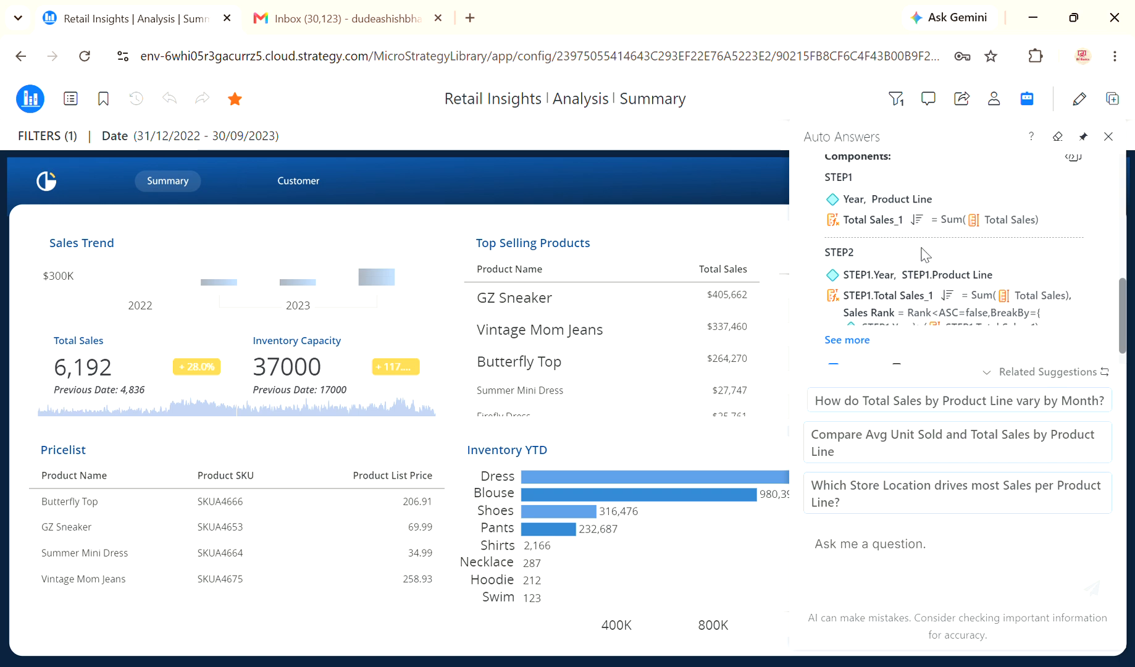
scroll(924, 253, up, 4)
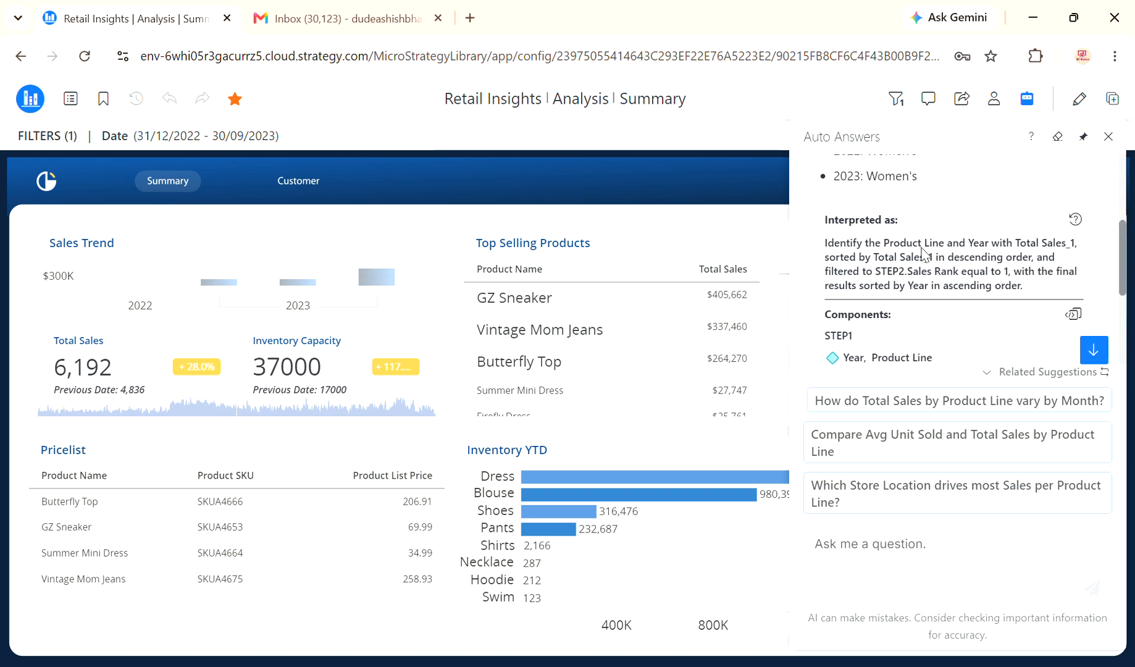
scroll(925, 253, down, 3)
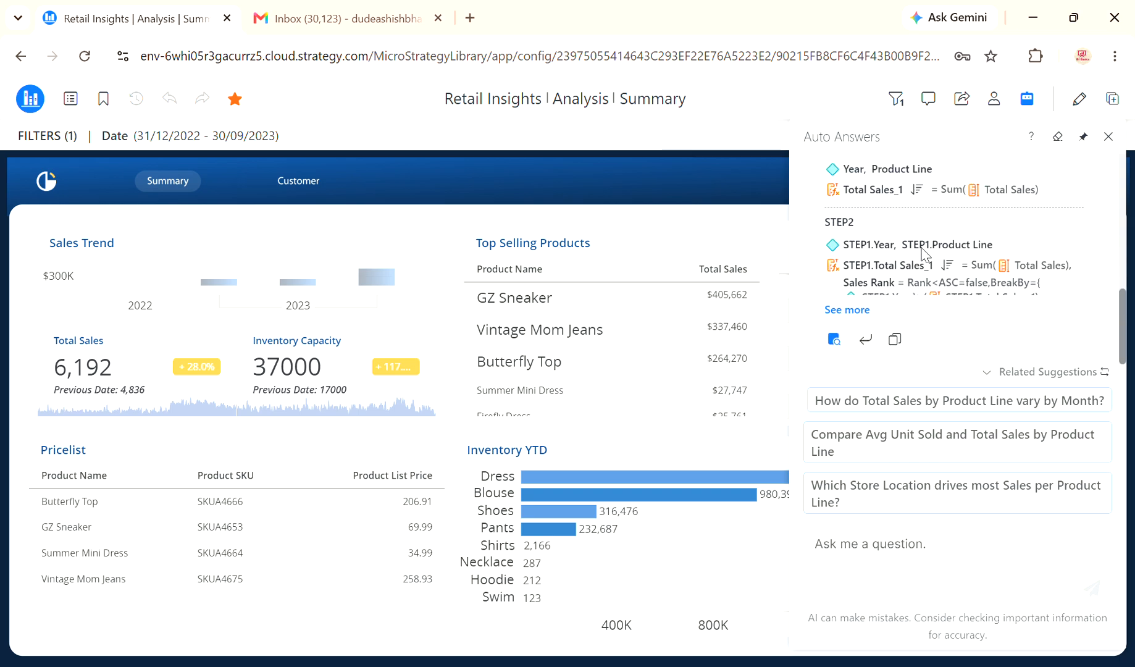
click(862, 311)
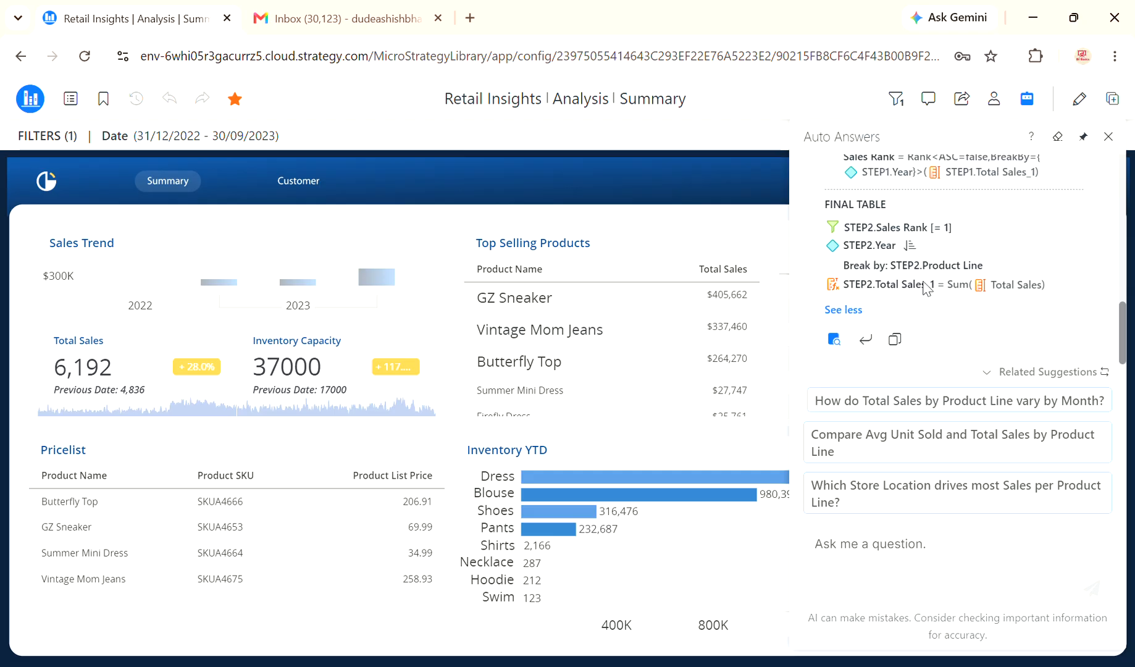
Review the interpretation's steps and copy its LLM instructions
scroll(926, 241, up, 3)
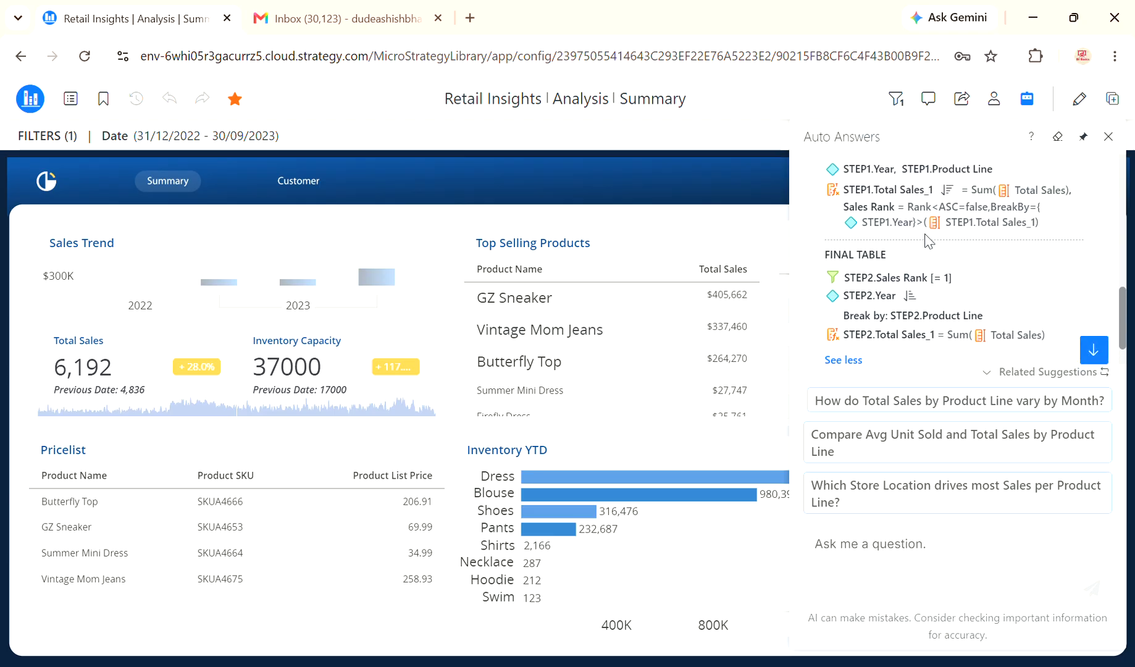
scroll(926, 240, up, 4)
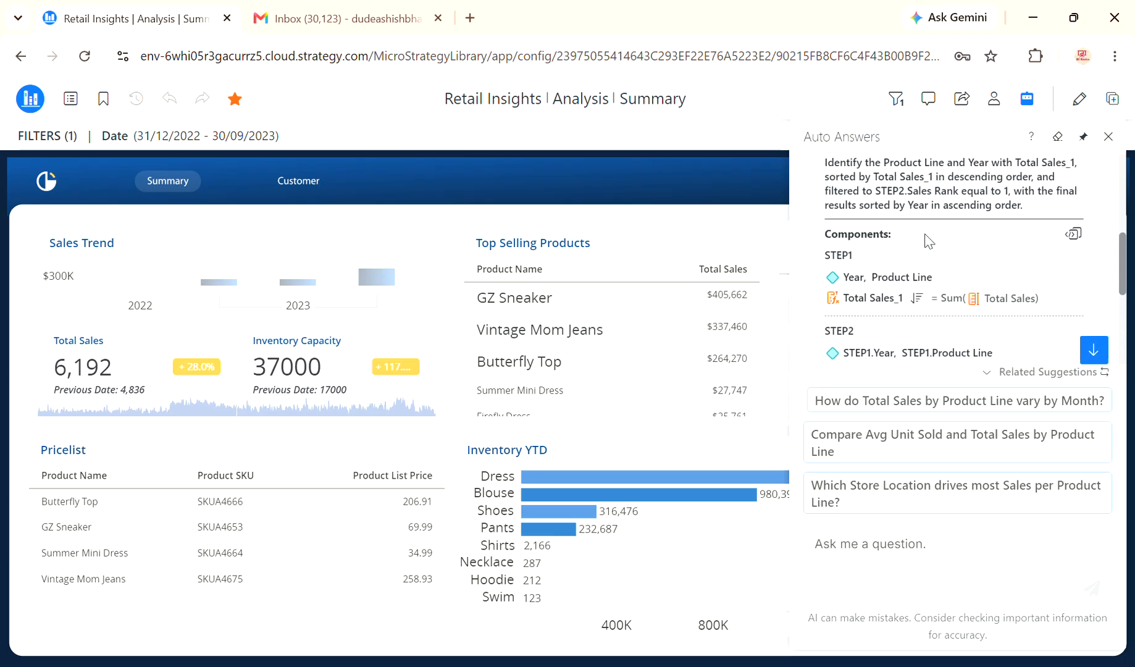
scroll(928, 241, down, 1)
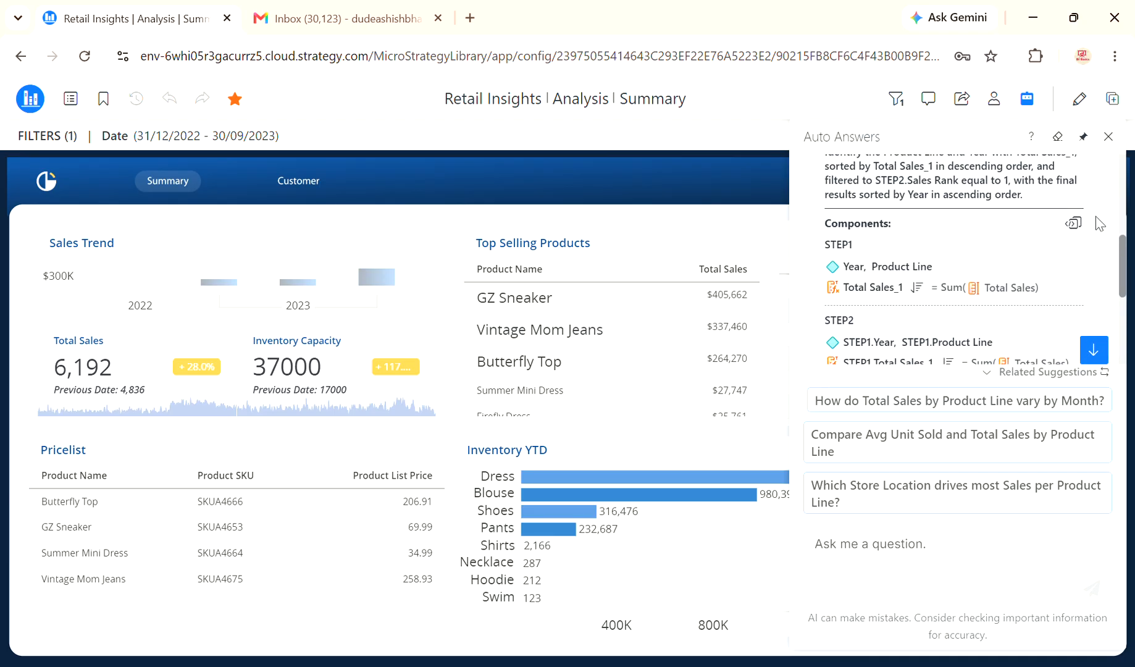
click(1075, 224)
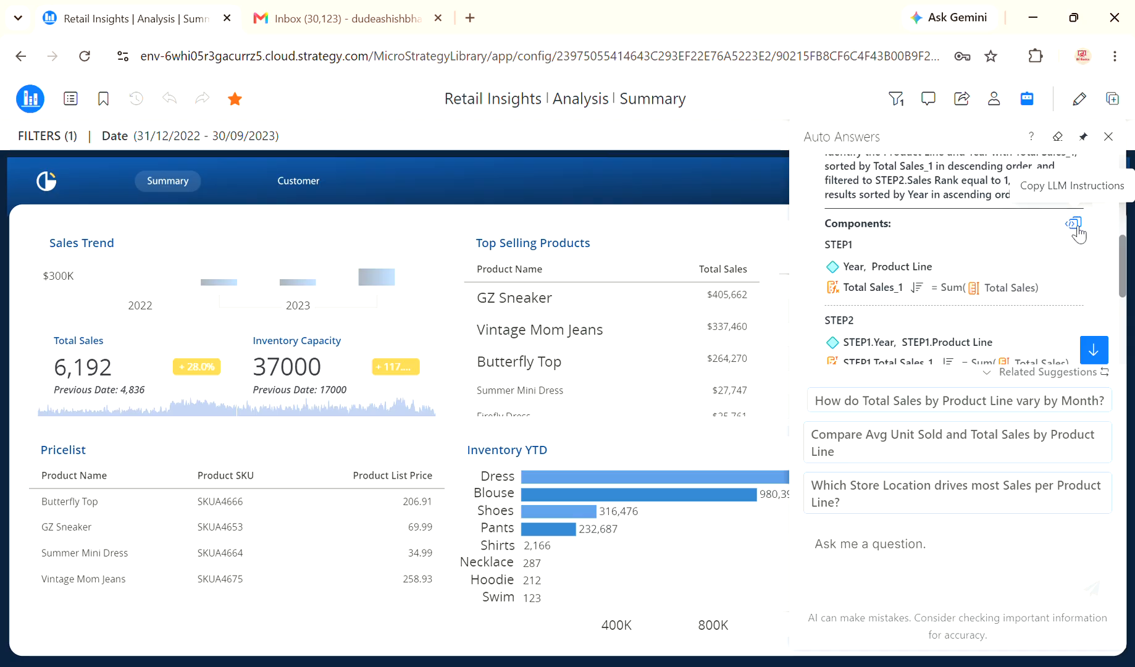
Return to the start of the Auto Answers conversation and clear its history
scroll(965, 263, down, 3)
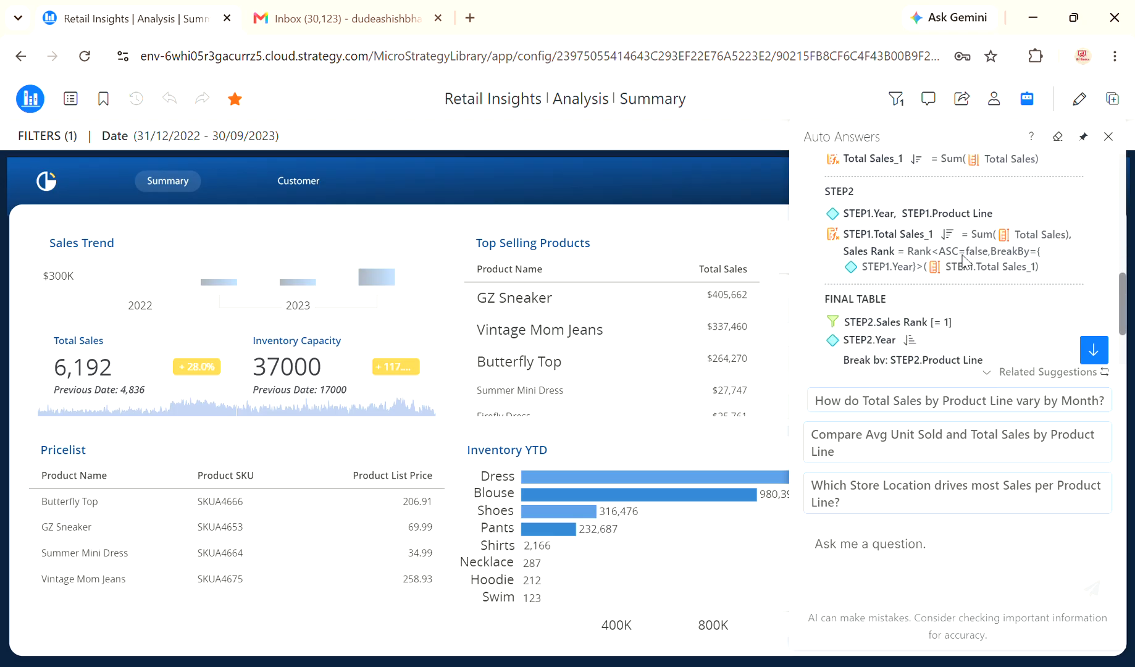
scroll(965, 262, down, 2)
scroll(965, 262, up, 10)
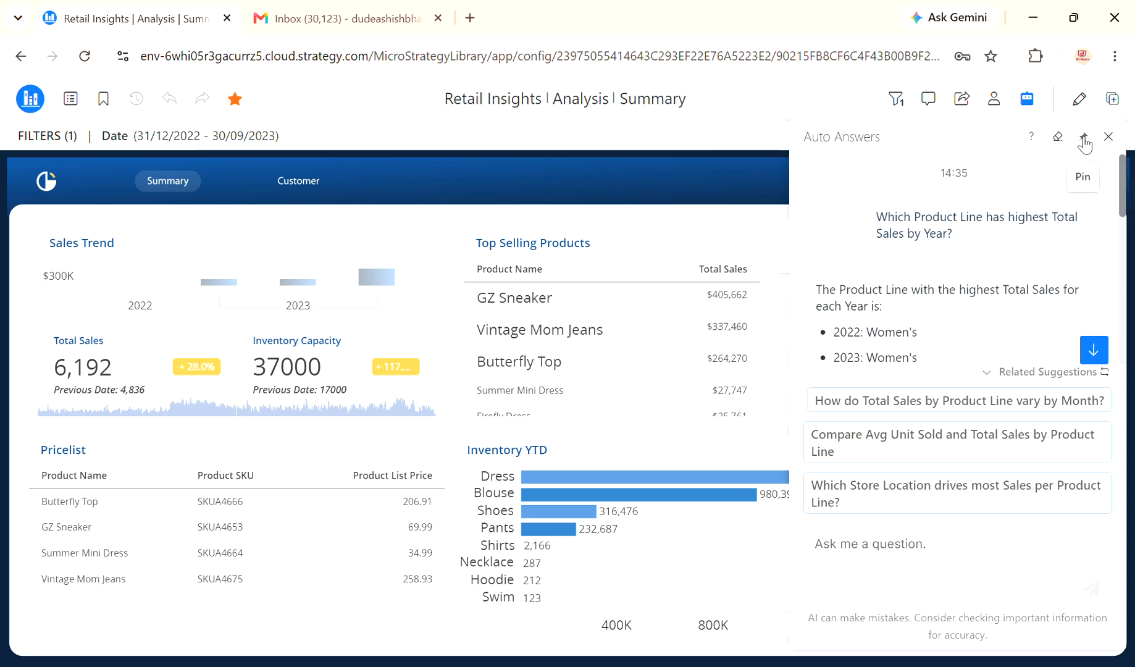
click(1058, 139)
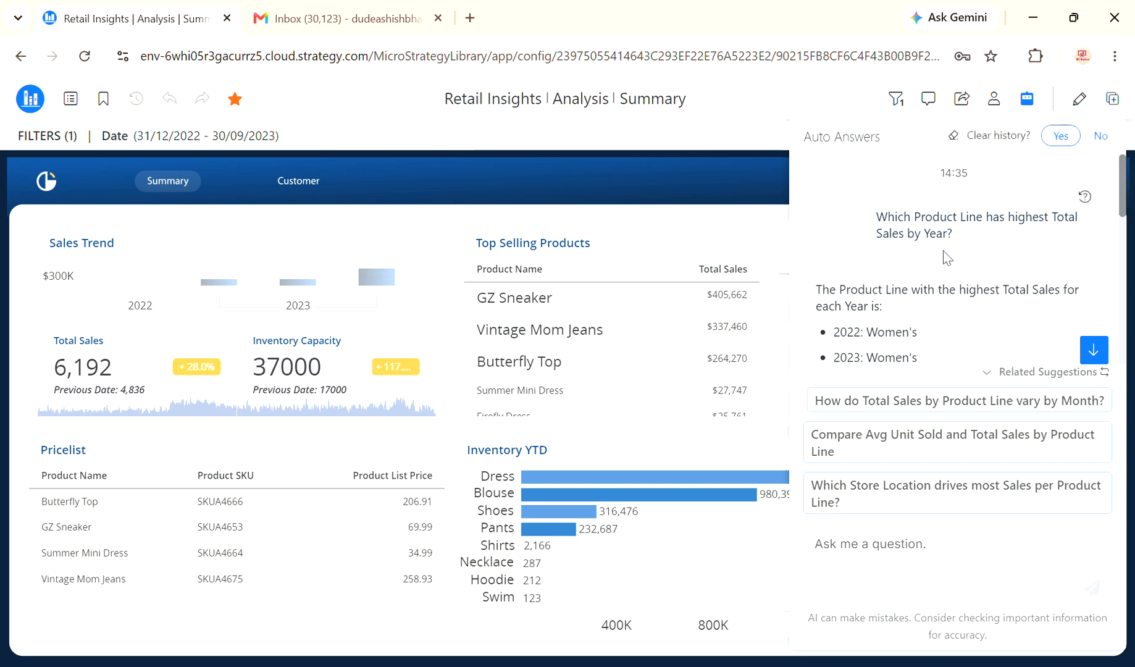
click(1059, 143)
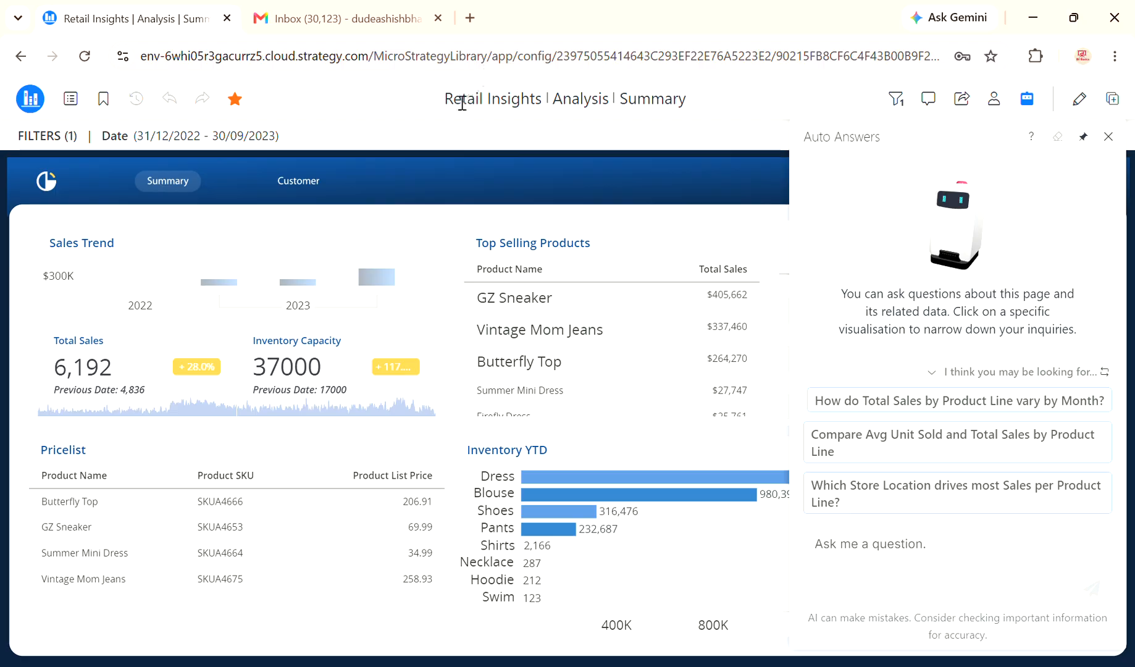
Leave Auto Answers for the dashboard's Customer page and view the table of contents
click(1030, 105)
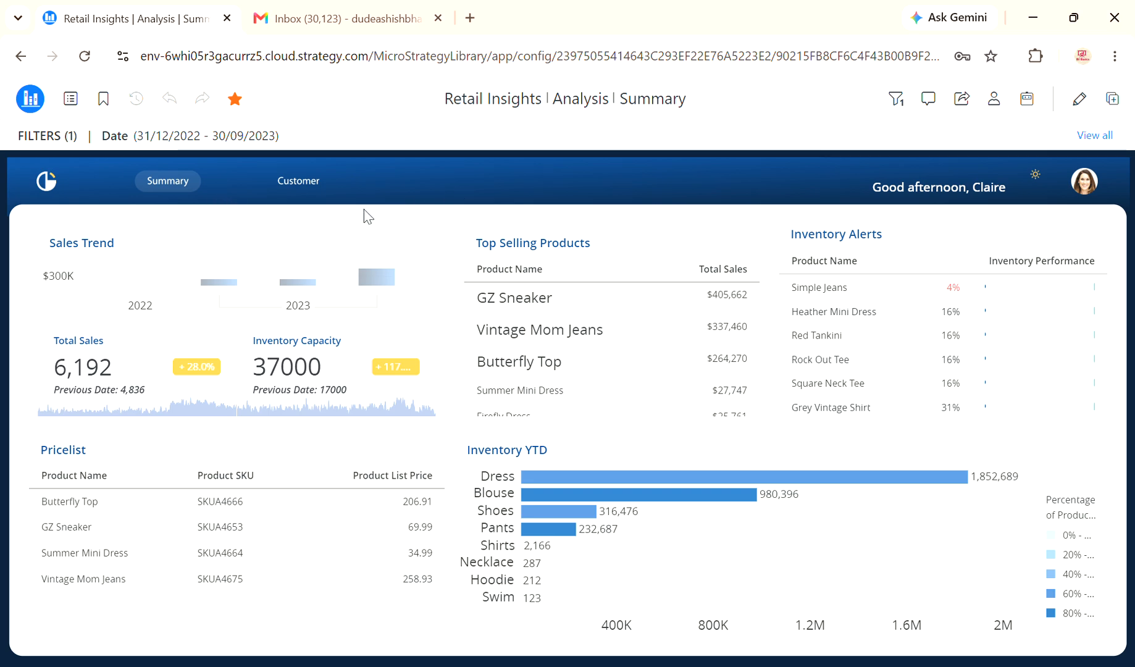
click(303, 181)
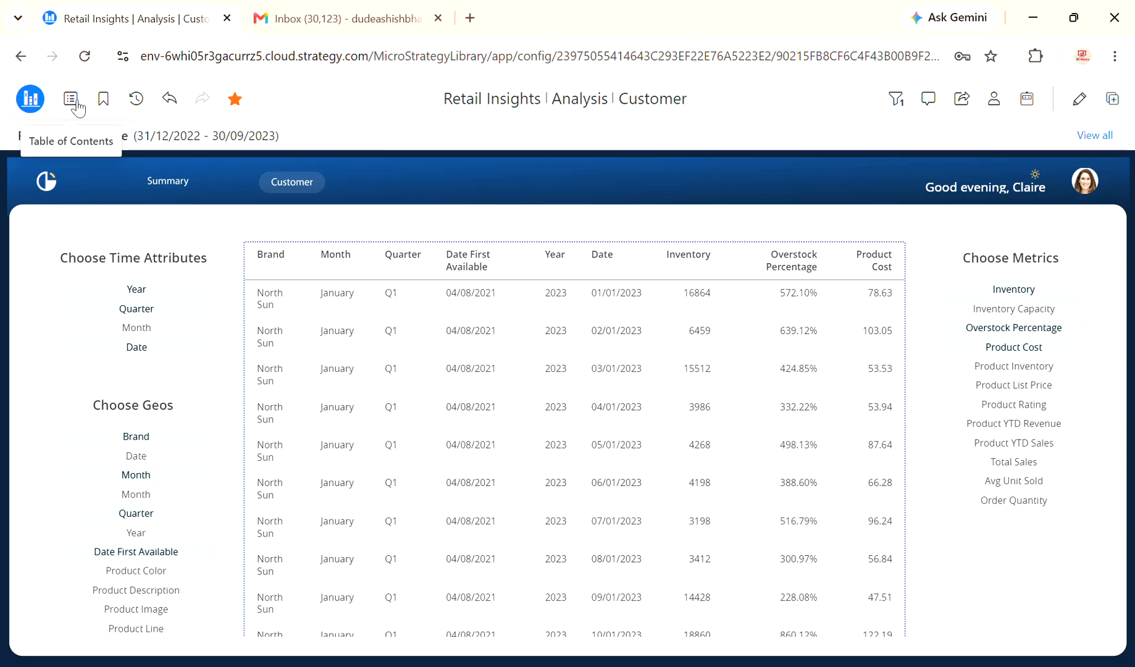
click(71, 98)
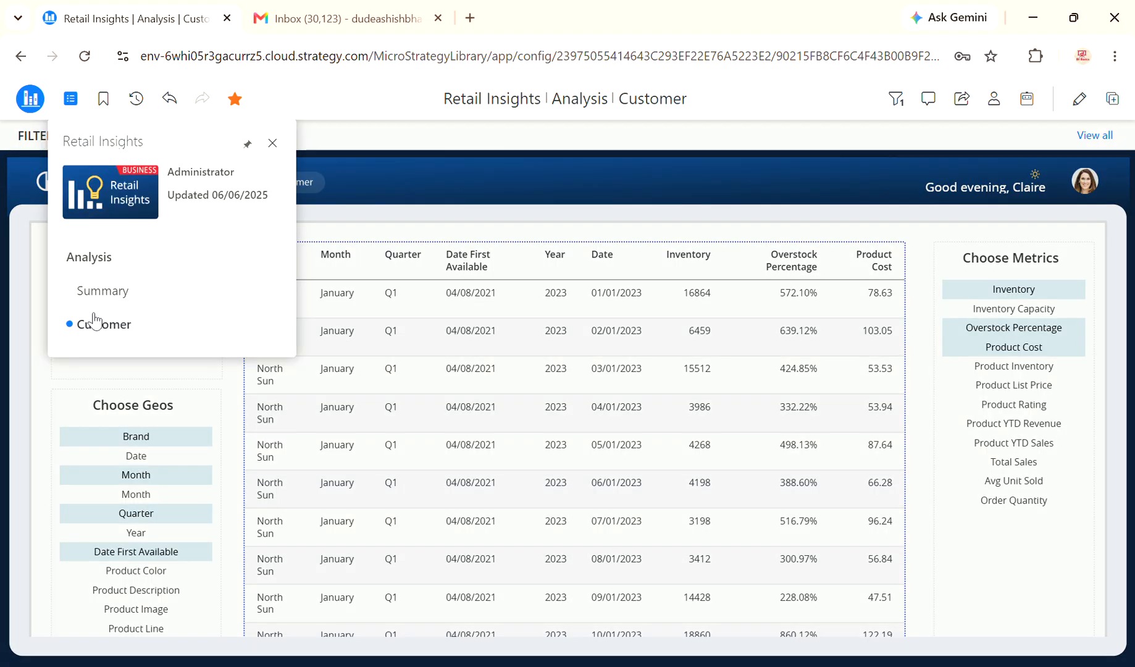
click(493, 175)
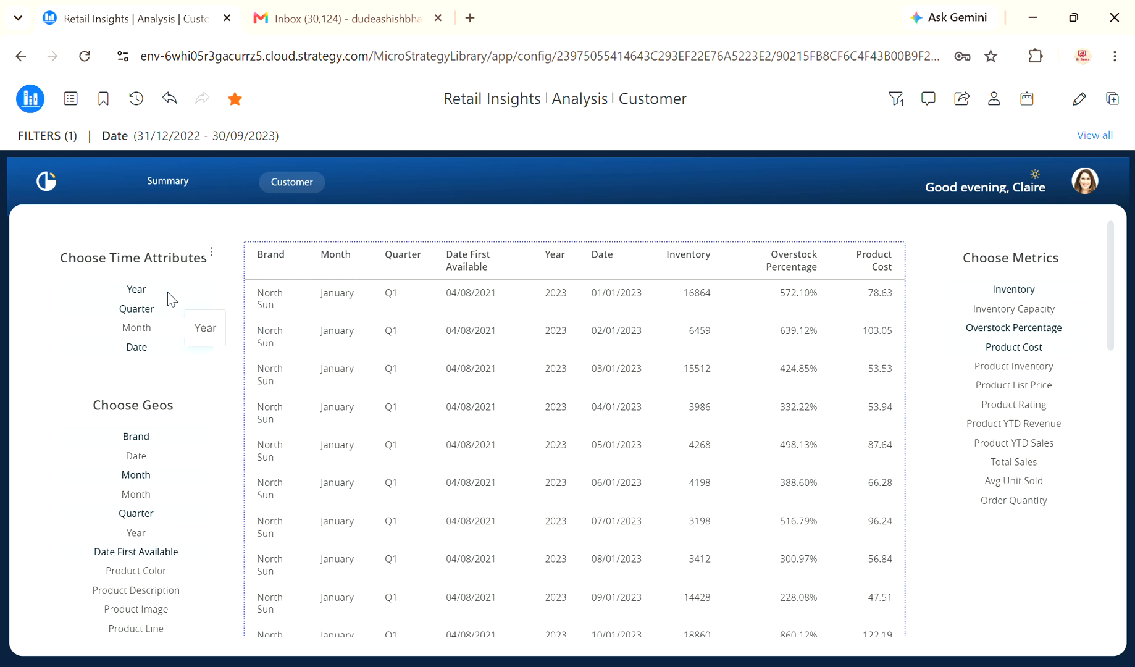
Remove the Date time attribute from the Customer page's grid and add the Inventory Capacity metric
click(146, 348)
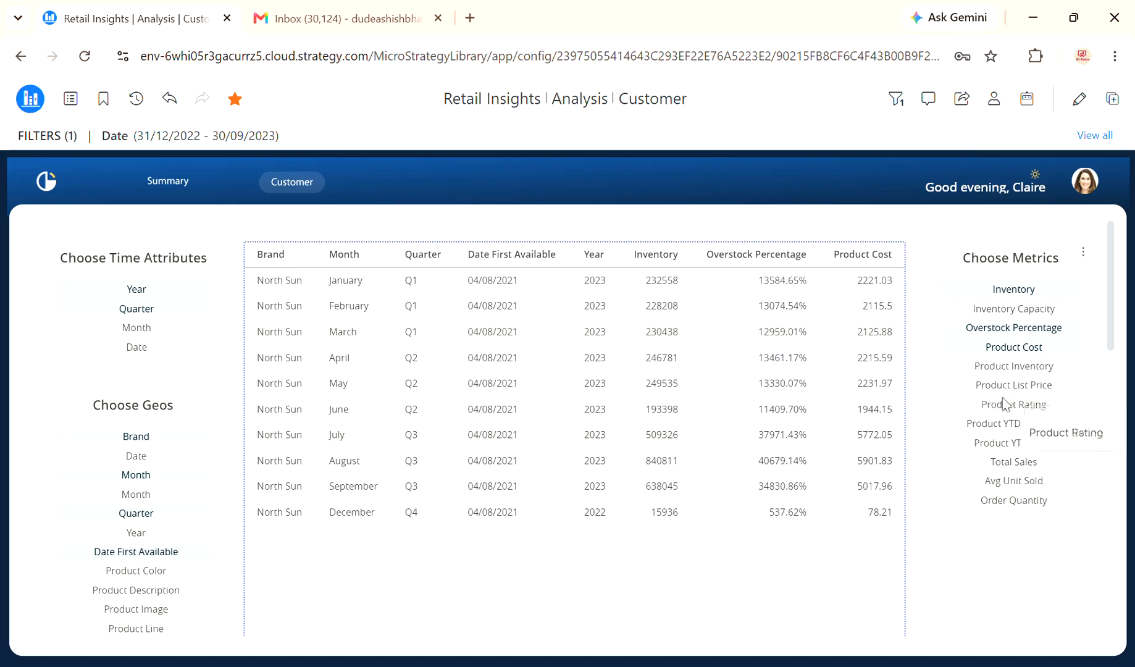
click(997, 312)
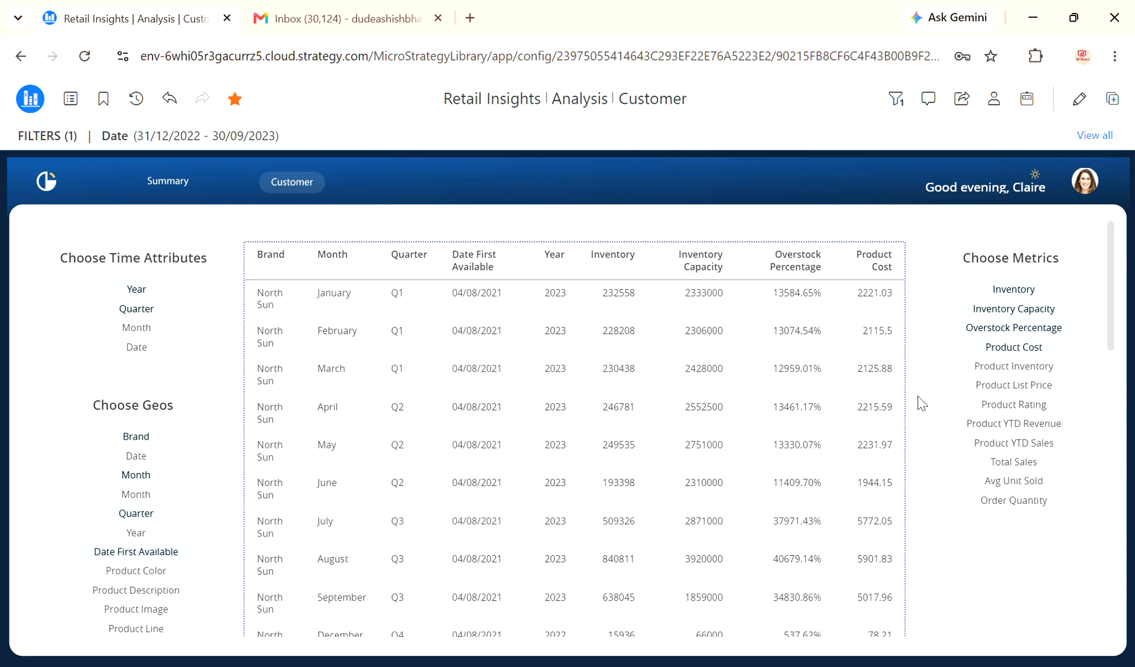
Examine the grid's monthly rows along with the available geo attributes and metrics on the Customer page
scroll(837, 366, down, 2)
scroll(837, 366, up, 2)
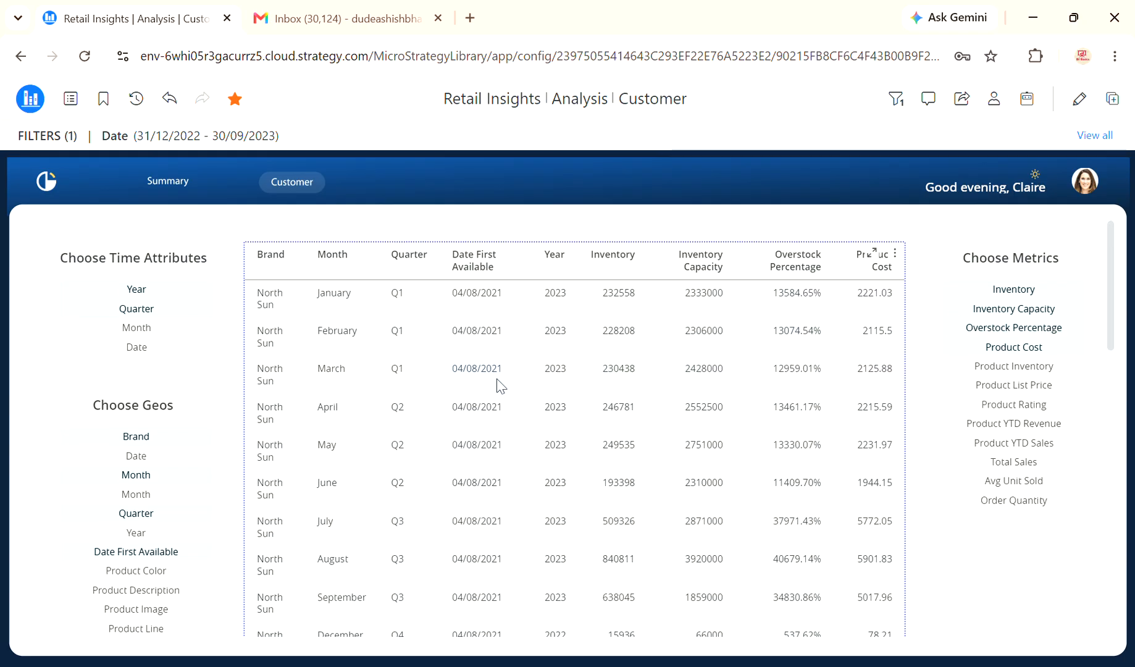
scroll(481, 409, down, 1)
scroll(482, 409, down, 1)
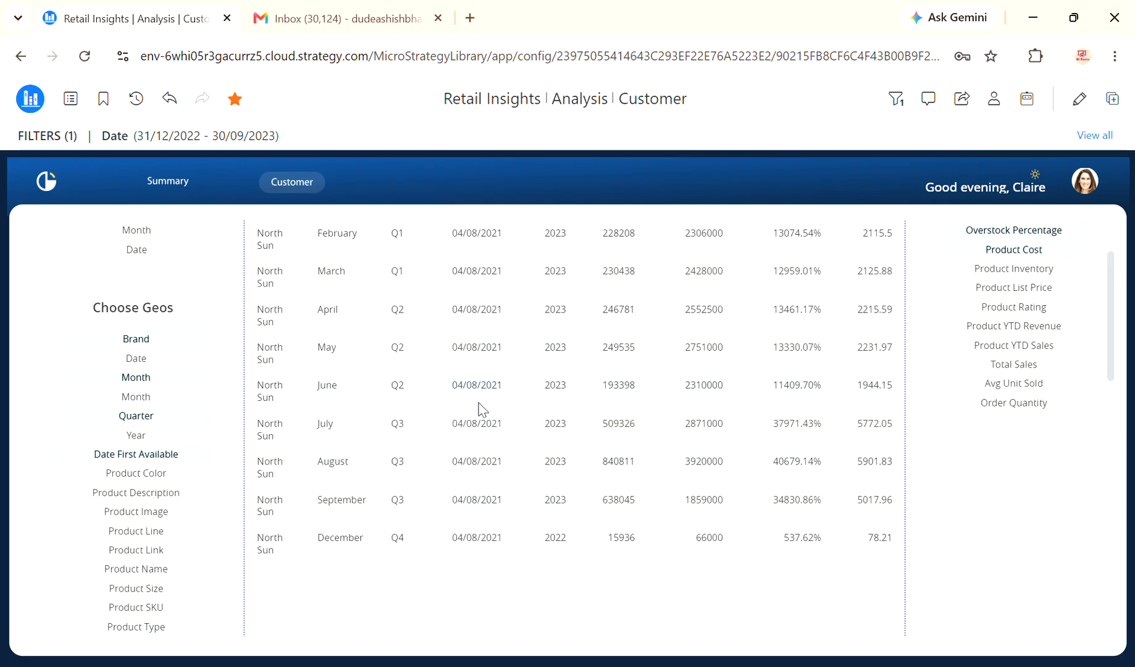
scroll(325, 393, down, 3)
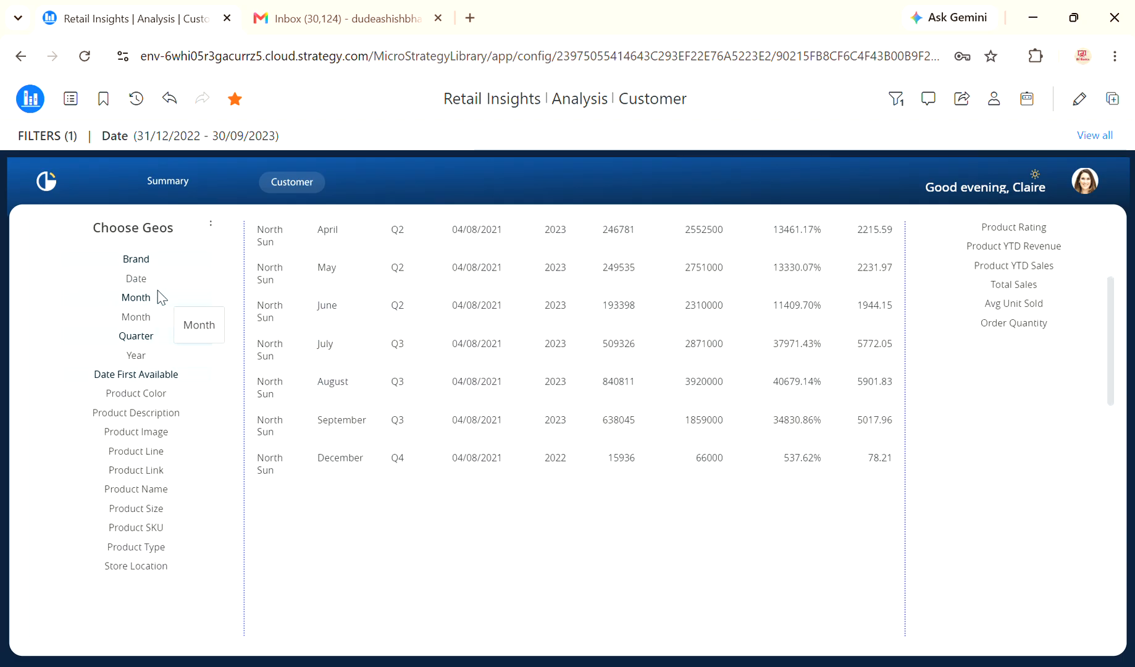
scroll(342, 353, down, 1)
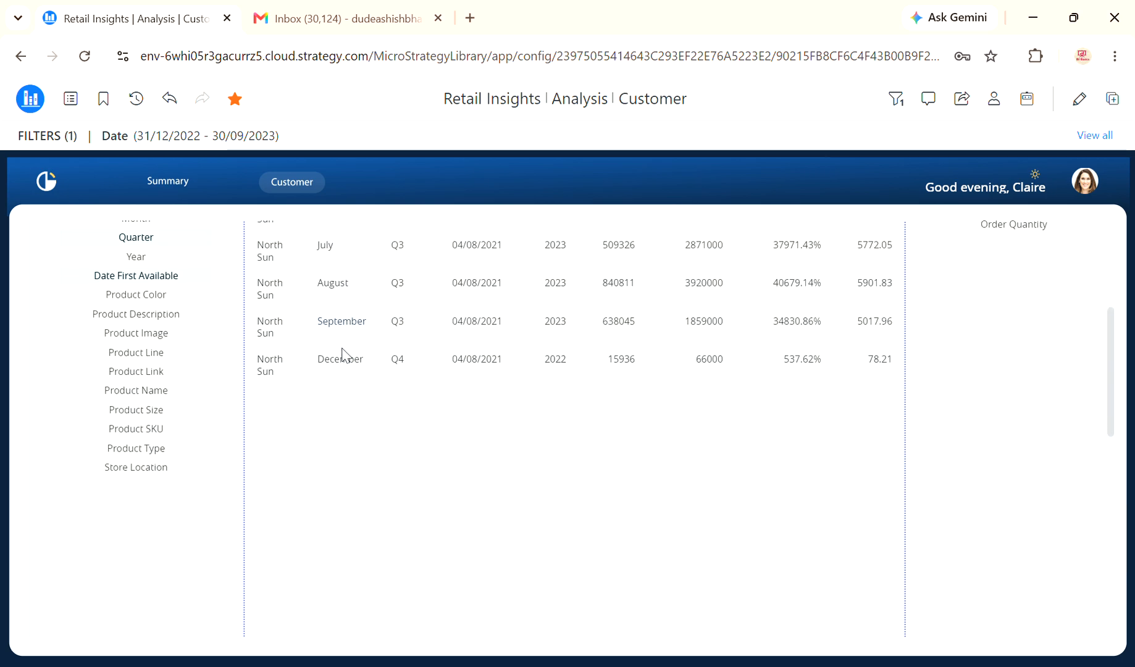
scroll(343, 354, up, 3)
scroll(343, 354, up, 1)
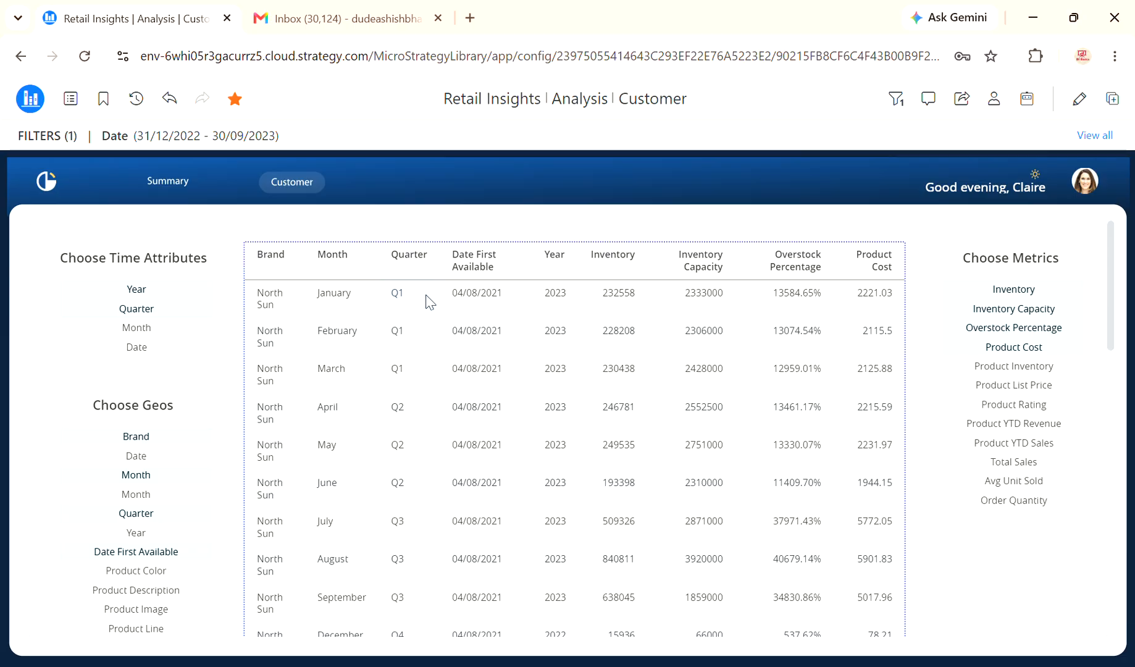
Select February's Overstock Percentage value, then maximise the grid to view it and restore its normal size
click(758, 354)
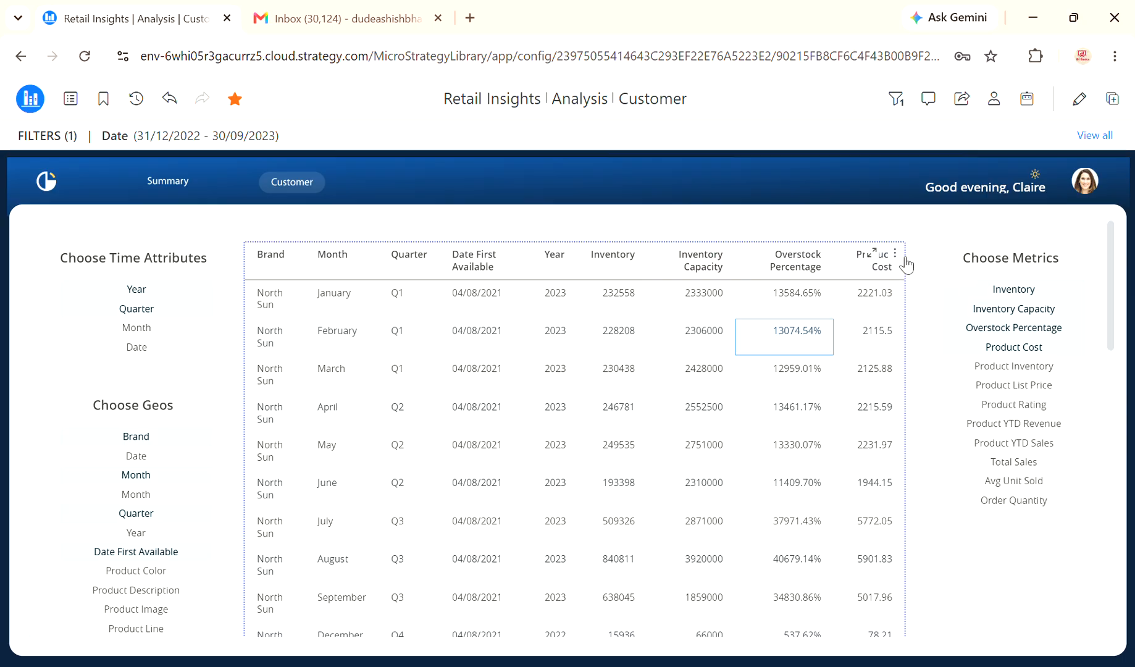
click(875, 254)
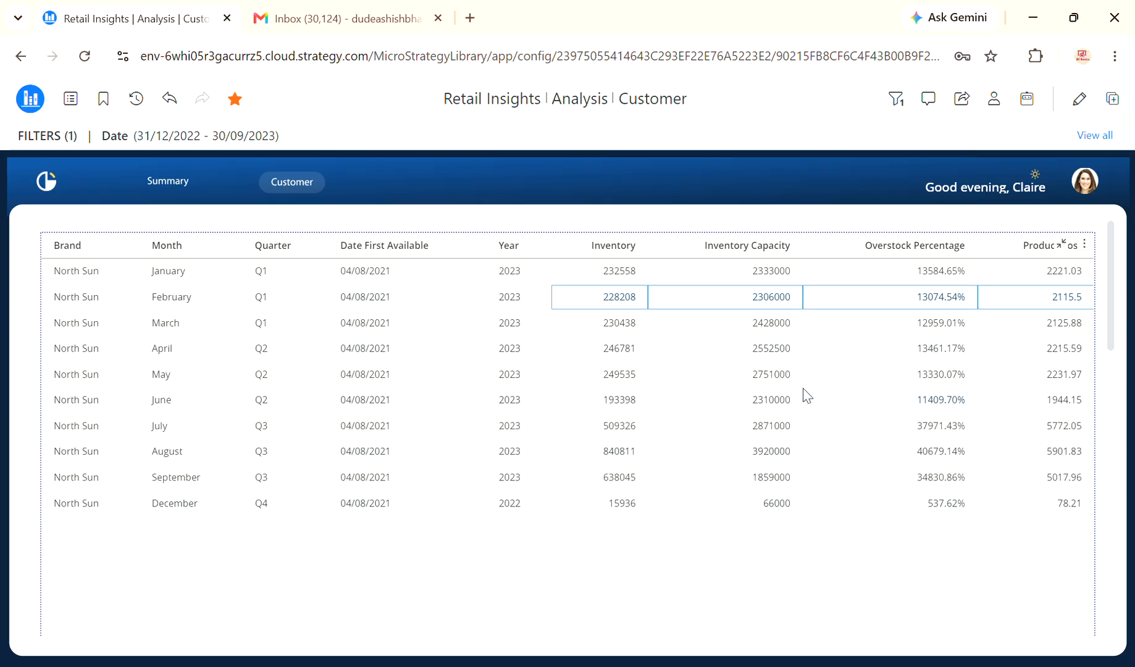
click(1066, 246)
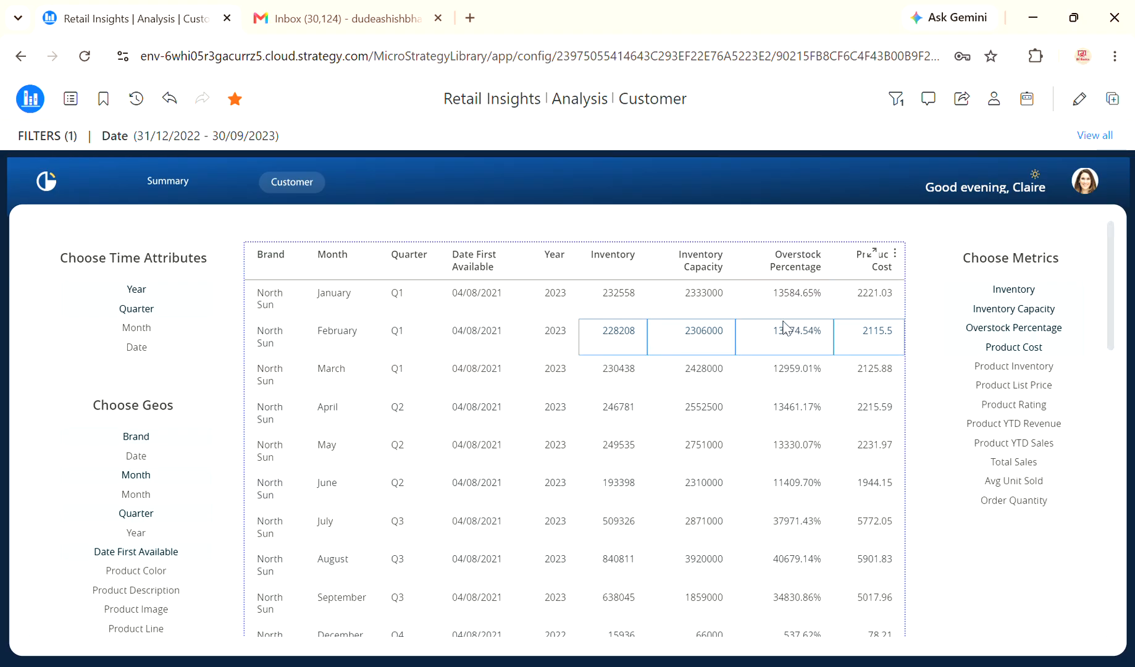
Check the grid's export formats and start an alert subscription with Inventory as the highlighted metric
click(895, 255)
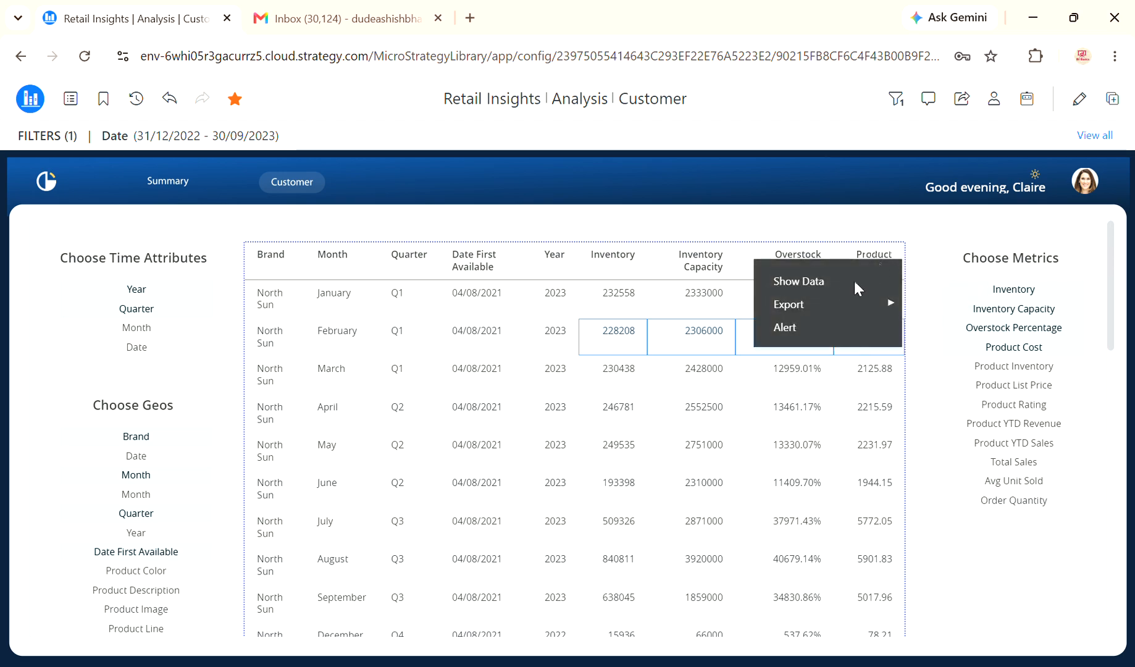
mouse_move(815, 300)
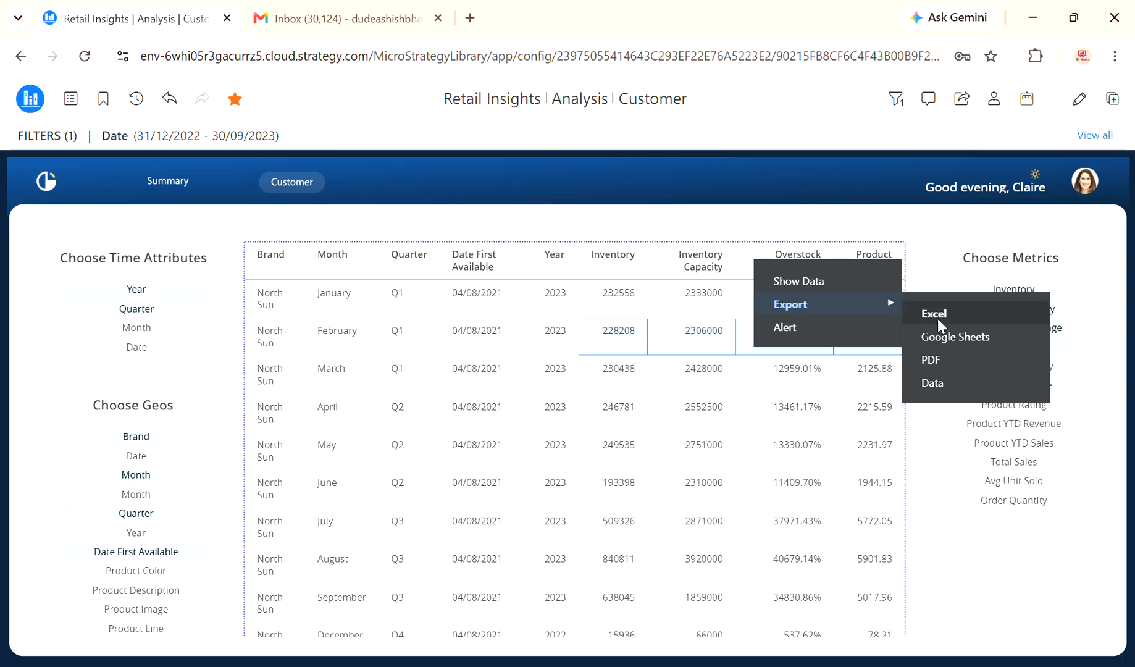
click(792, 331)
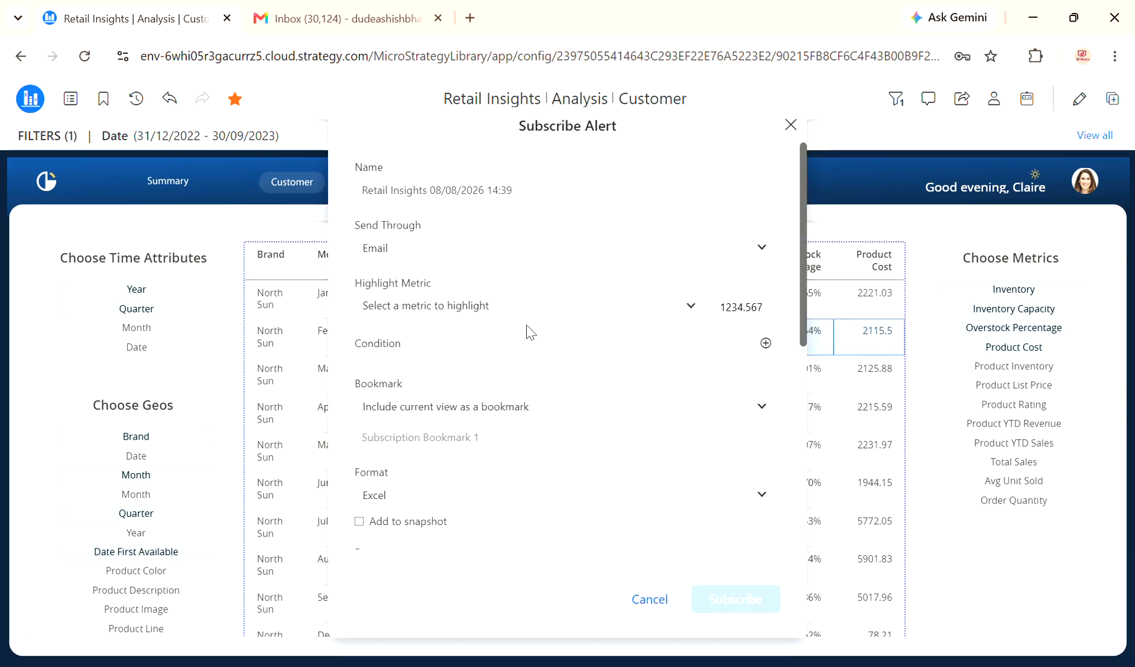
scroll(529, 333, down, 3)
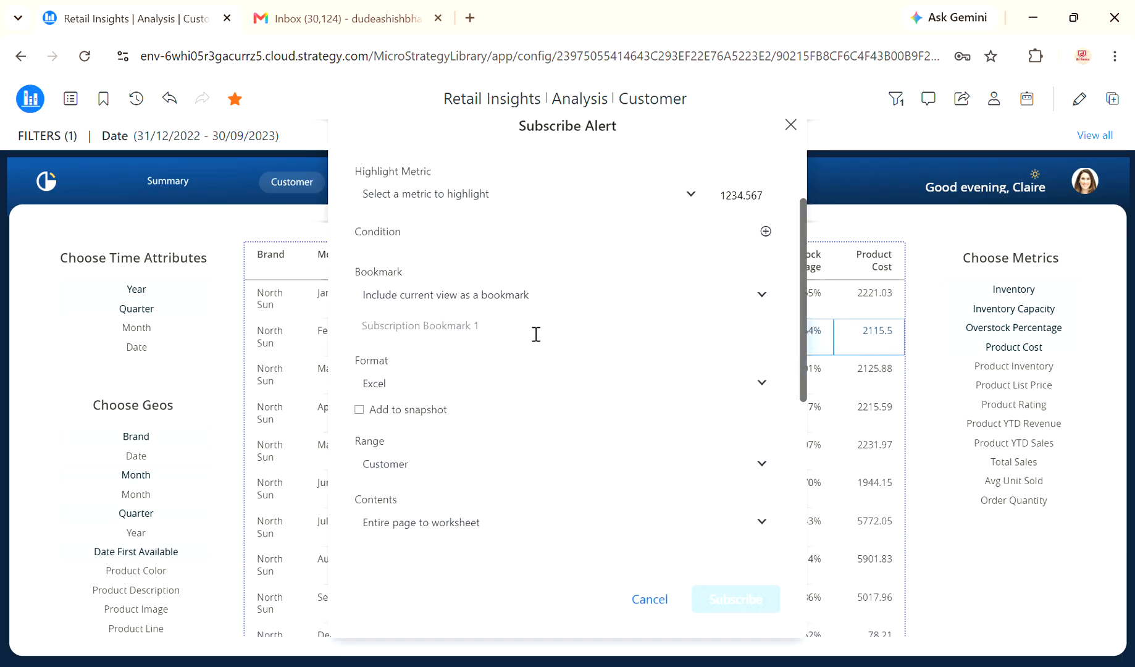
click(583, 195)
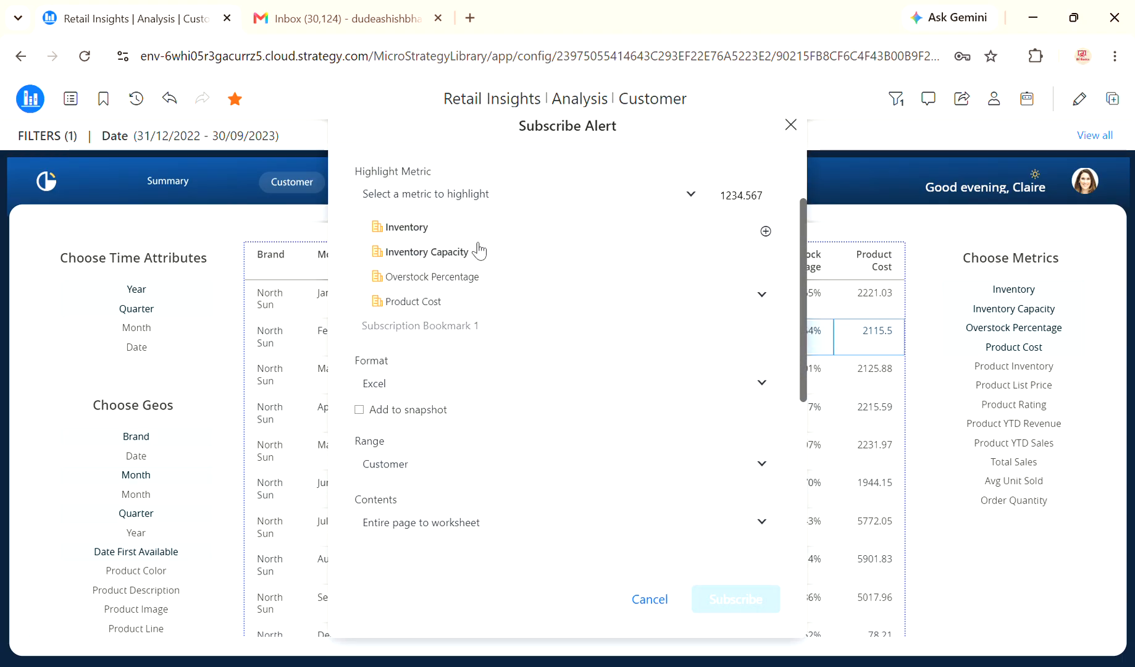
click(442, 237)
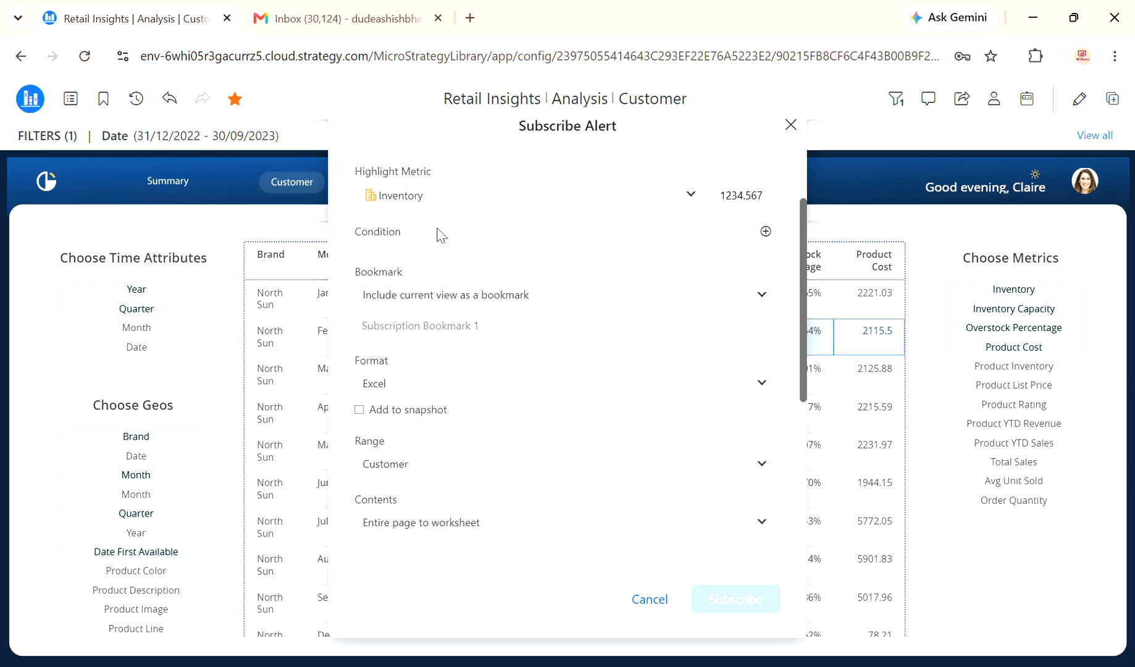
Add an alert condition for Inventory less than 100
click(765, 231)
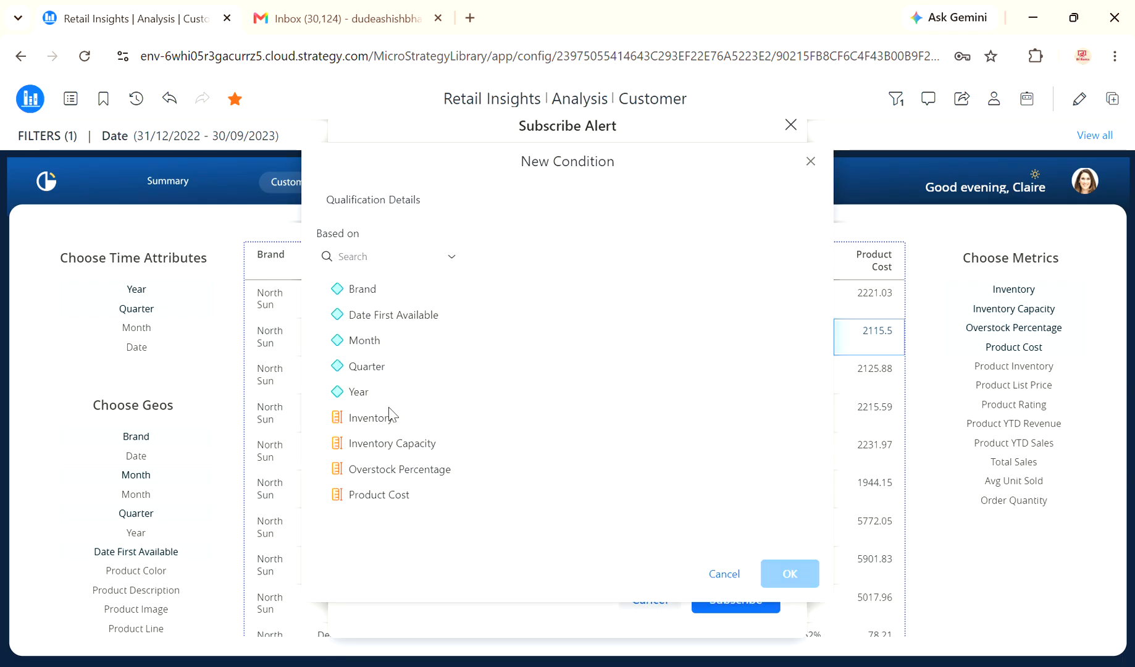
click(371, 417)
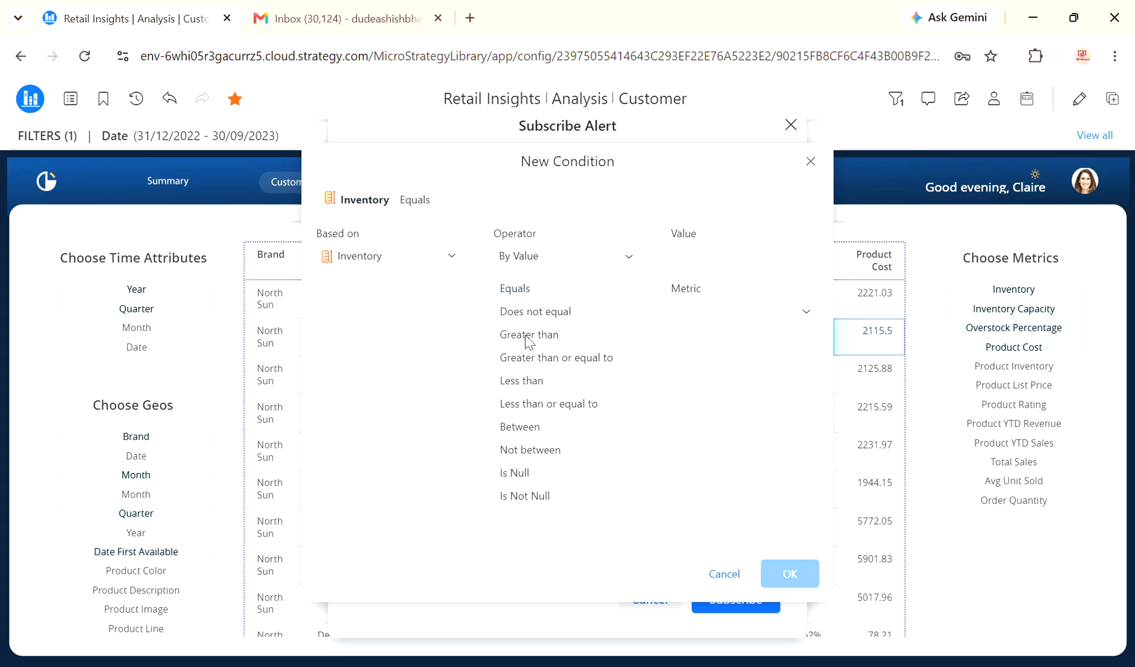
click(526, 385)
click(708, 257)
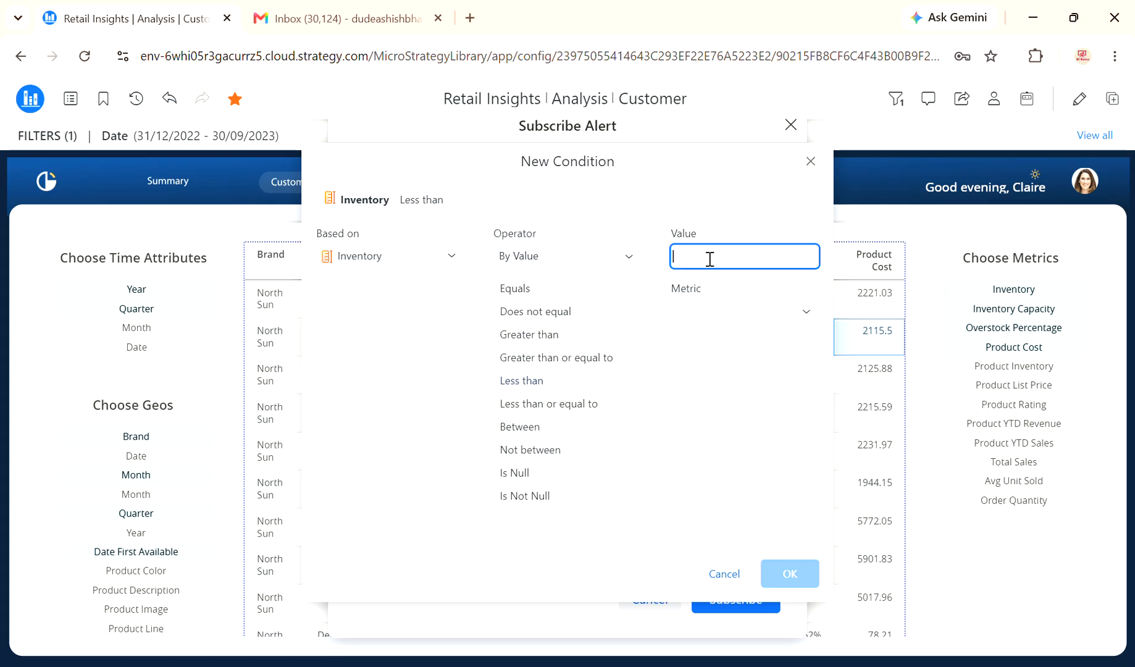
text(100)
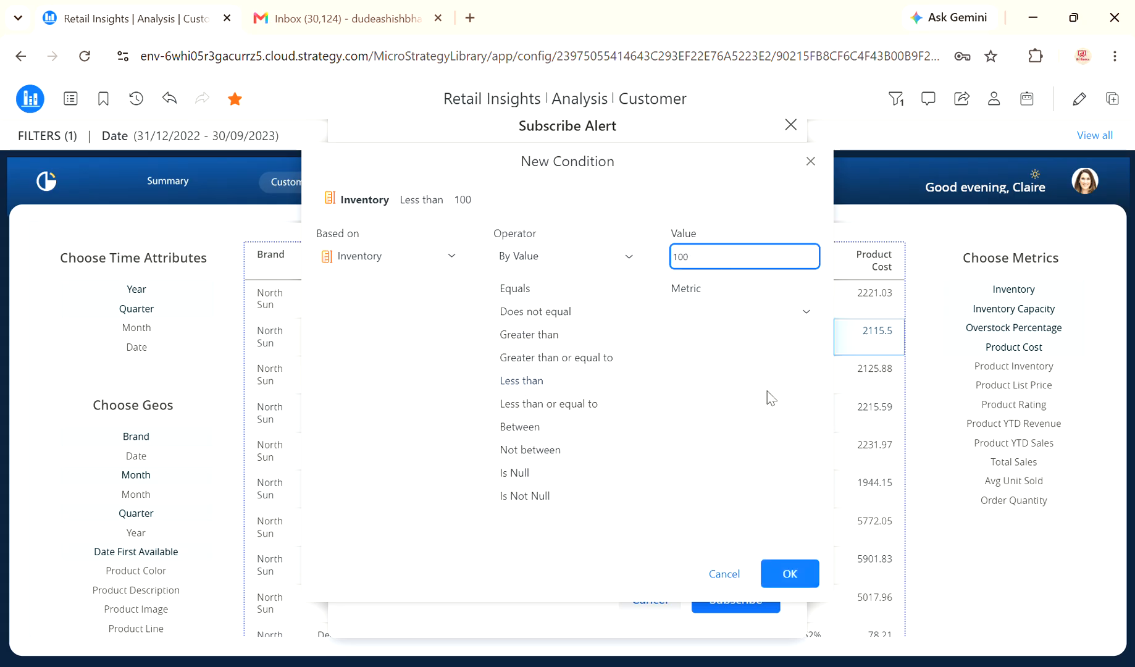
click(799, 580)
Try the alert's Add to snapshot option and turn it back off
scroll(518, 396, down, 3)
scroll(521, 396, down, 3)
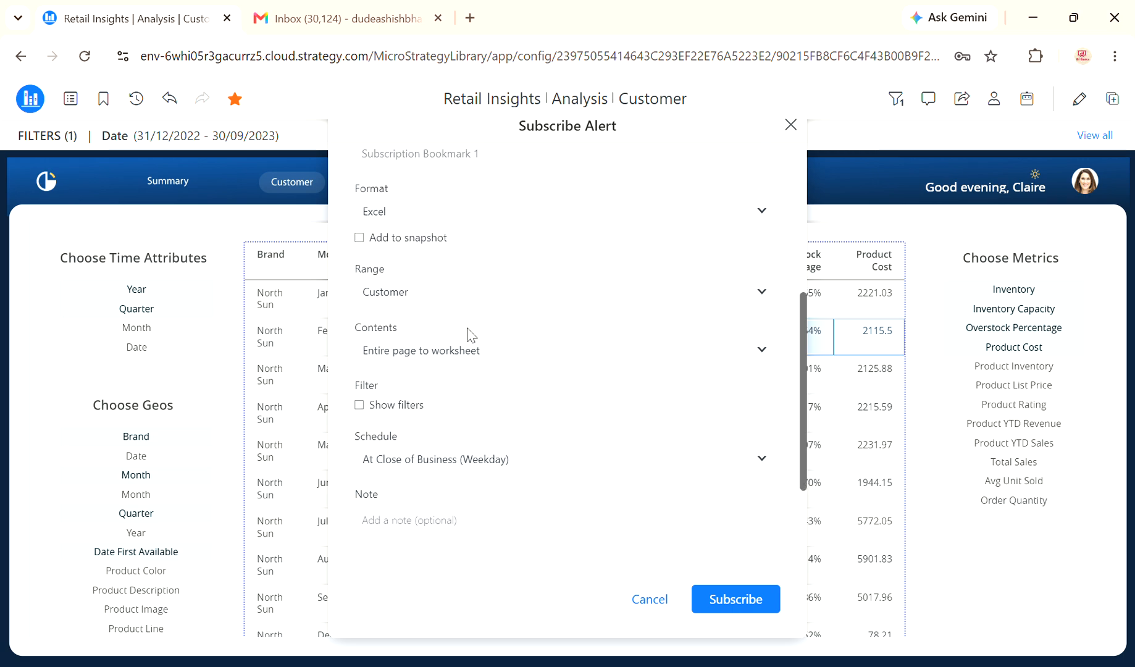
click(369, 246)
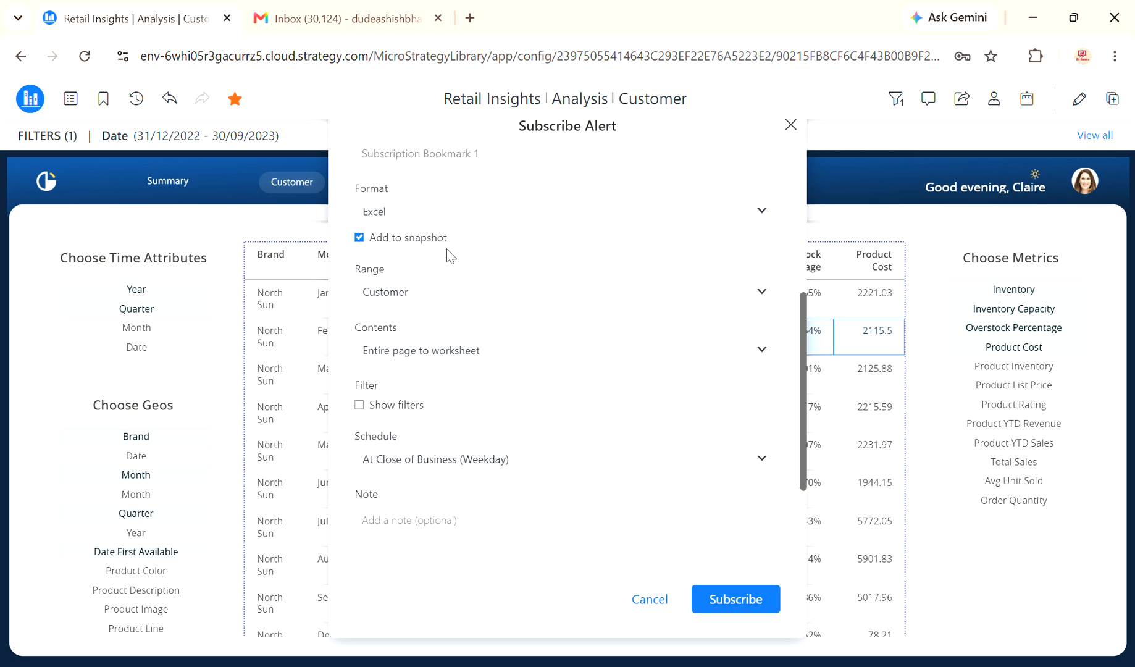
click(366, 245)
scroll(491, 304, down, 2)
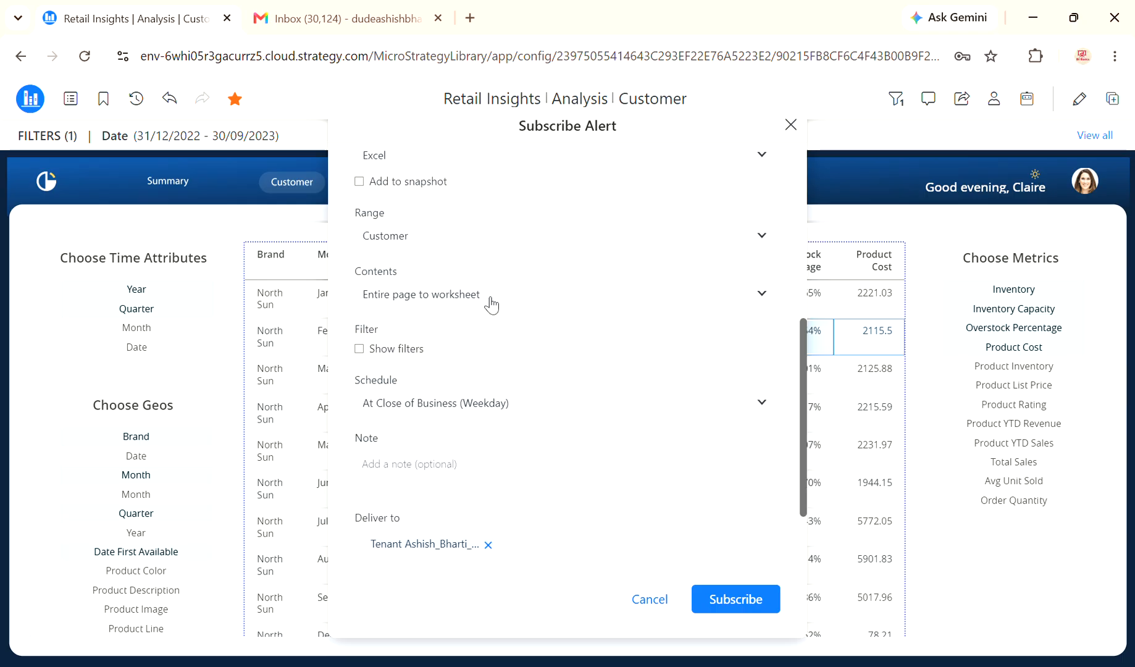
Review the alert's schedule choices and enable Show filters, then cancel the alert subscription
click(445, 347)
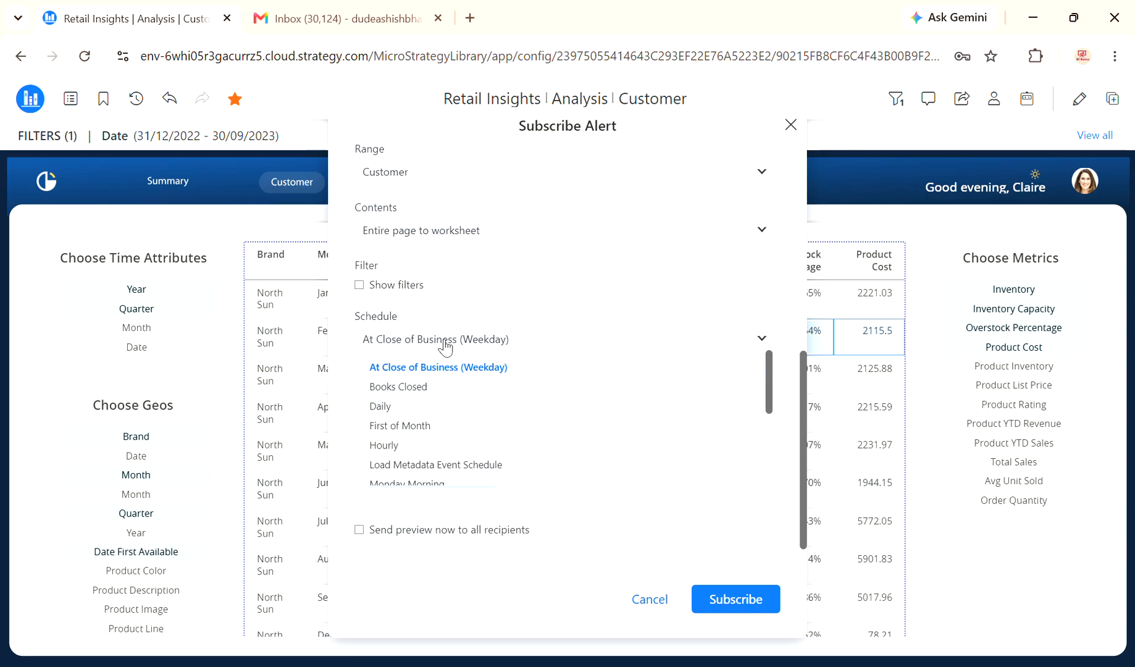
scroll(419, 410, down, 2)
scroll(418, 419, down, 3)
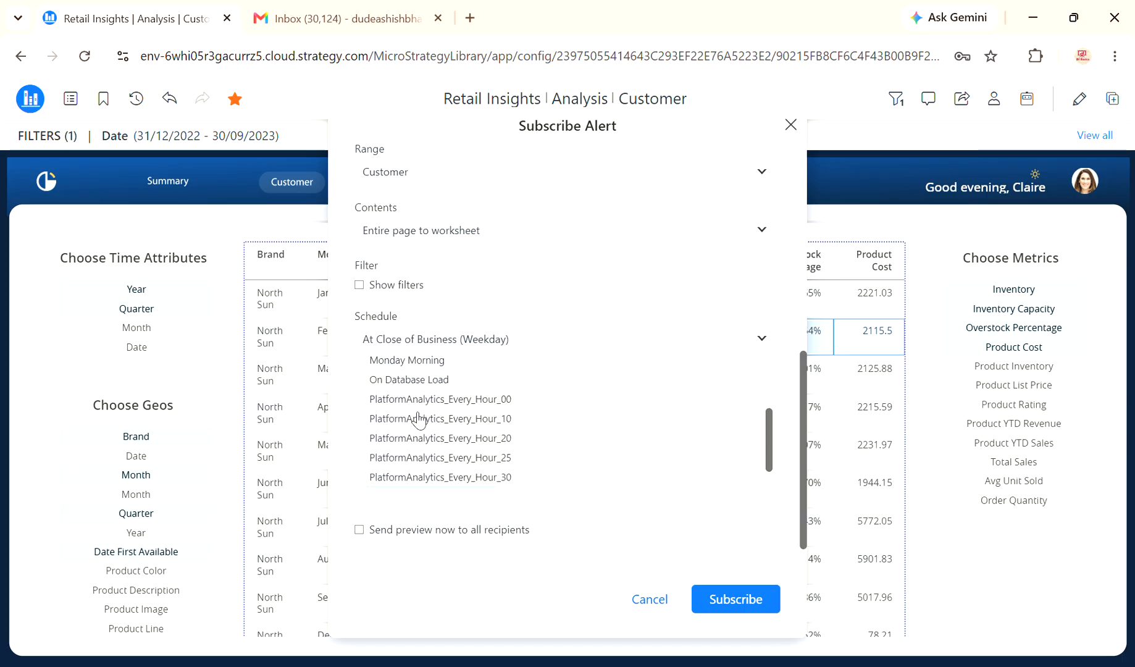
click(510, 289)
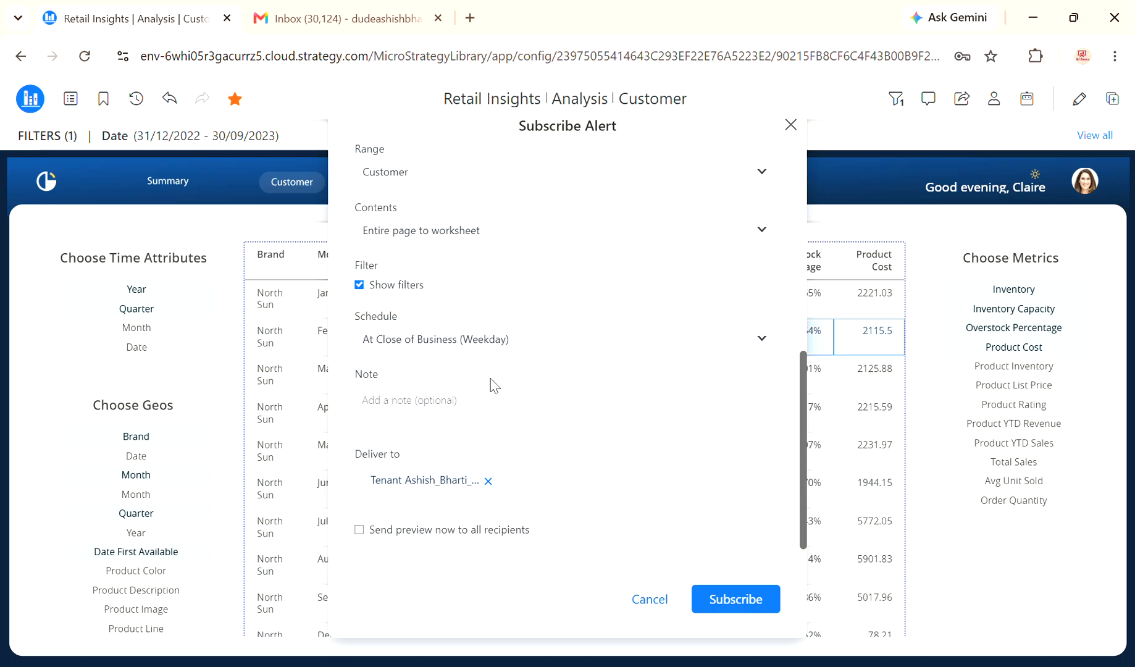
click(650, 600)
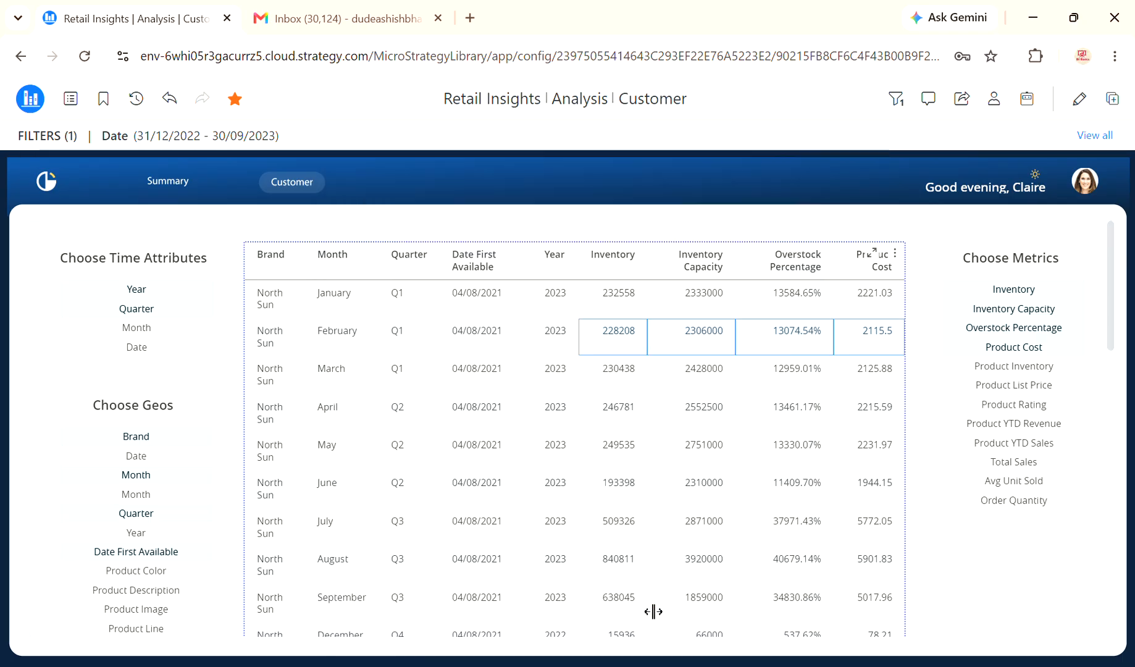